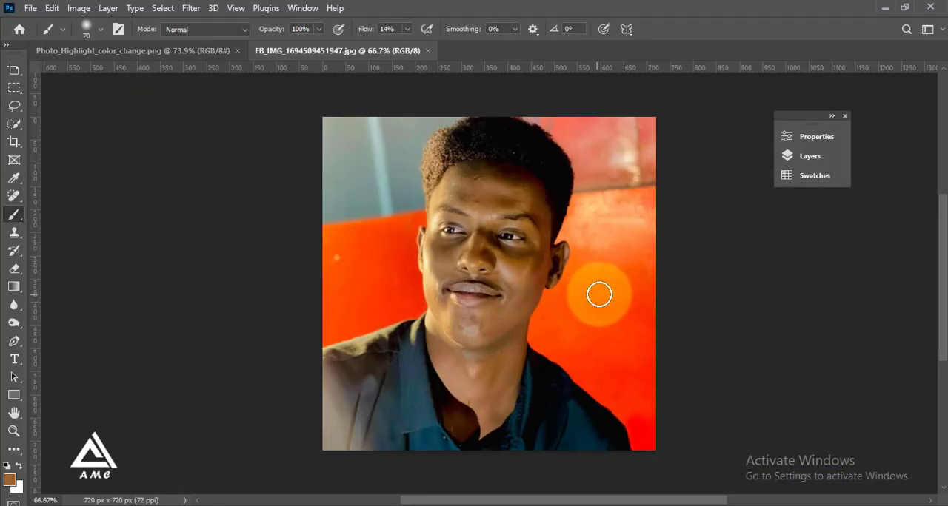
Step: Show the document's layers and duplicate the Background layer
scroll(596, 293, "up", 1)
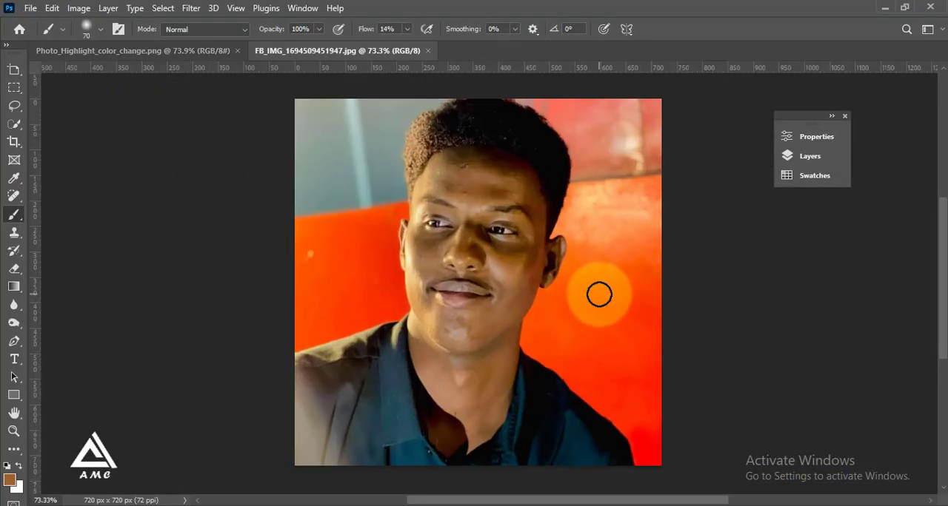
left_click(789, 158)
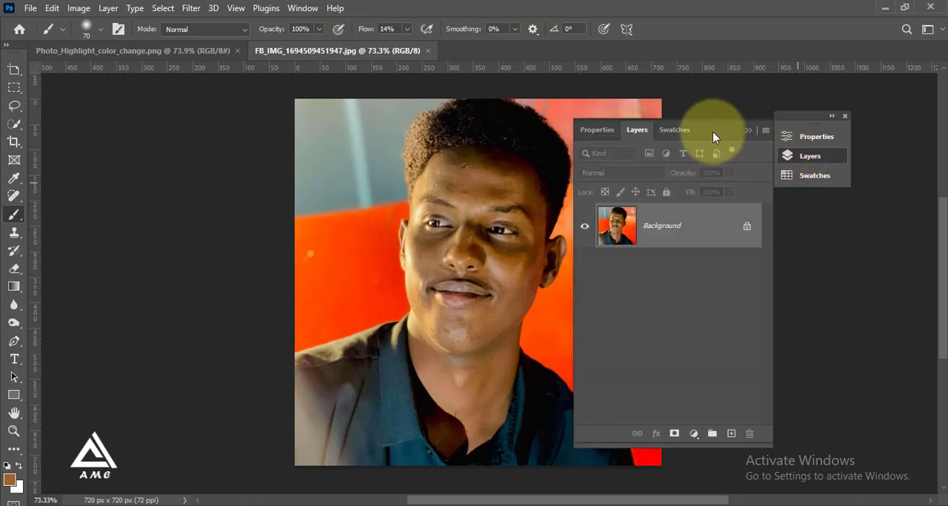
left_click(745, 131)
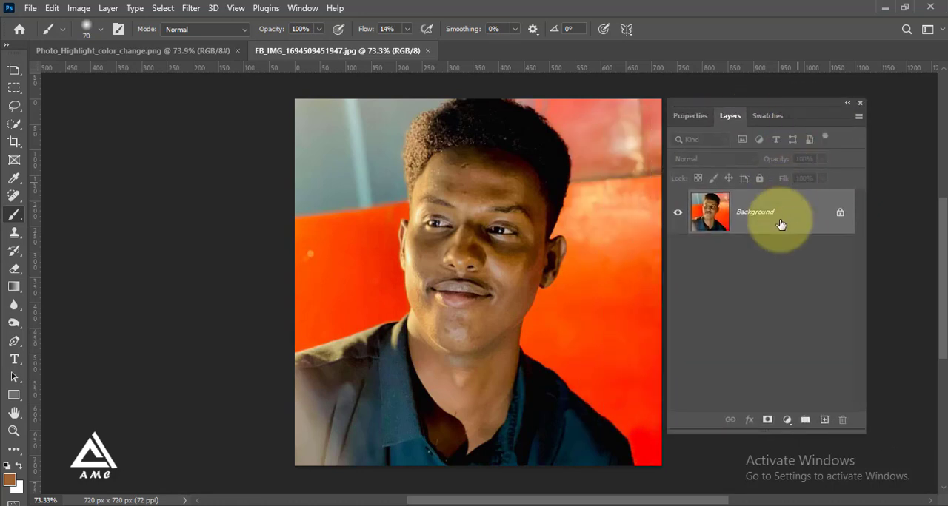
key("ctrl+j")
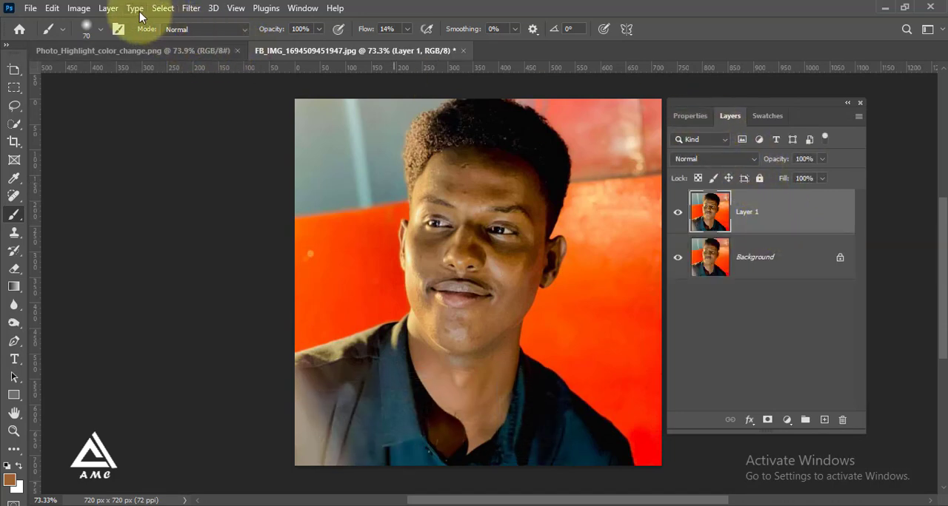
Step: Select the subject automatically and turn the selection into a layer mask on the duplicated photo layer
left_click(162, 8)
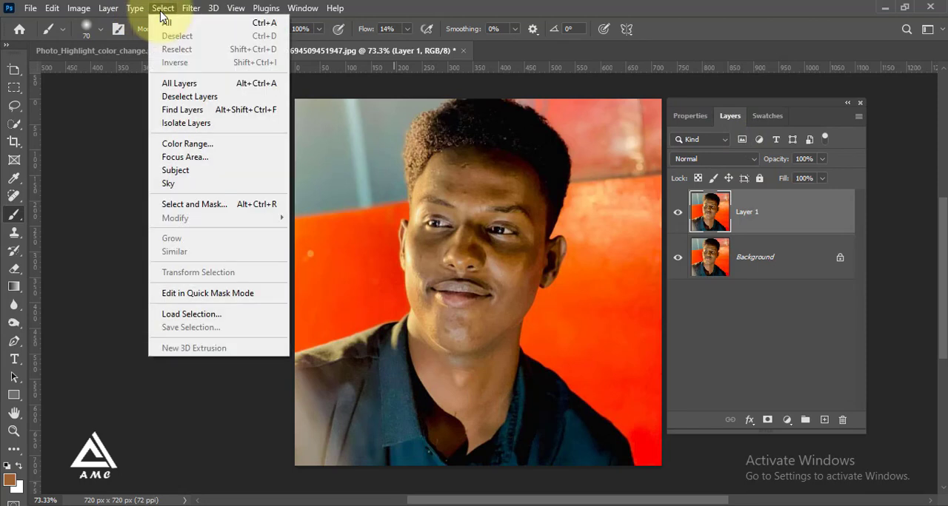
left_click(187, 174)
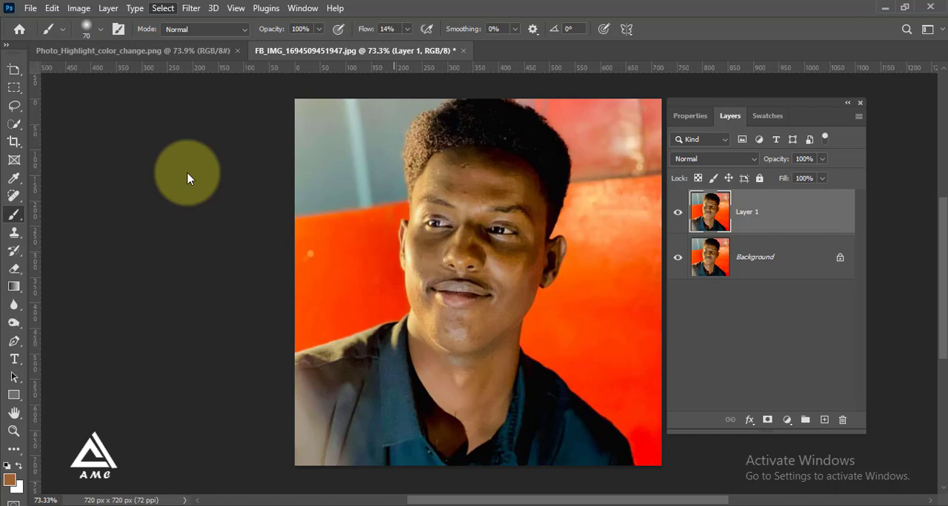
left_click(767, 420)
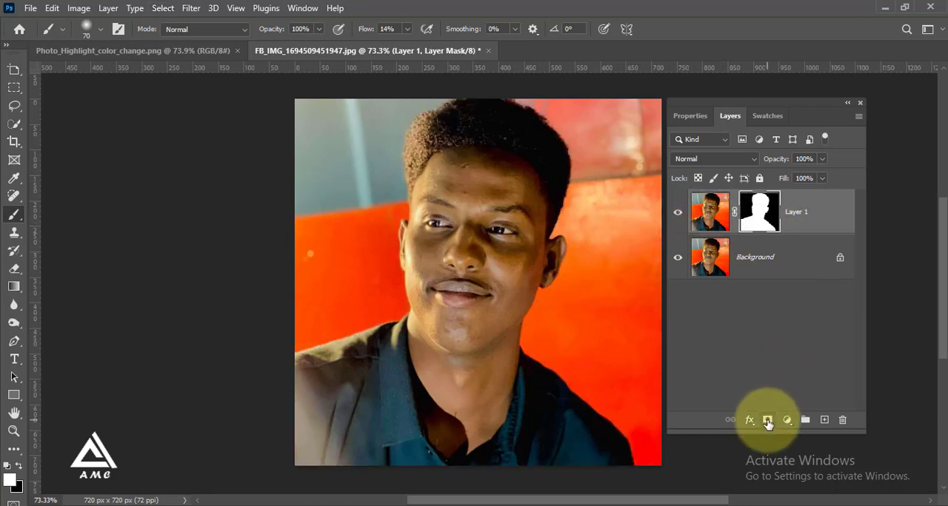
Step: Add an Exposure adjustment above the Background layer with exposure -5.67 and gamma correction 0.74
left_click(762, 260)
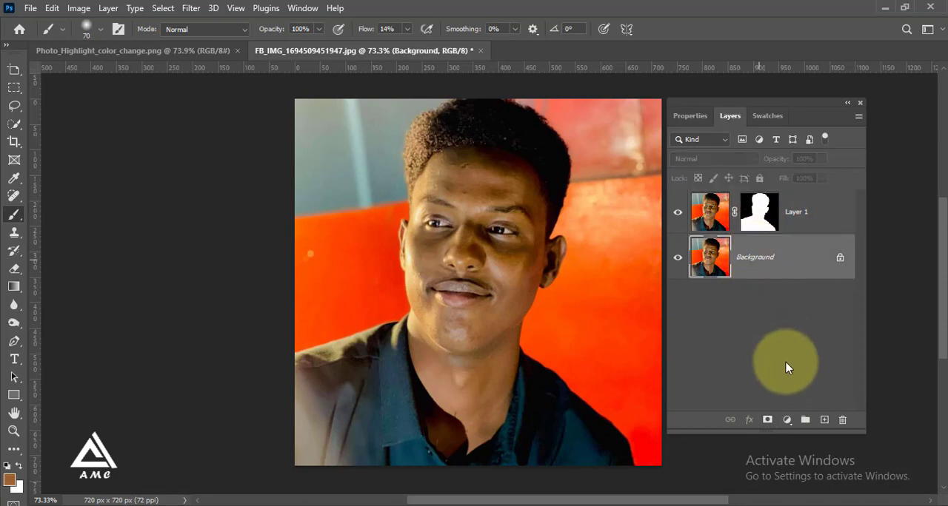
left_click(786, 420)
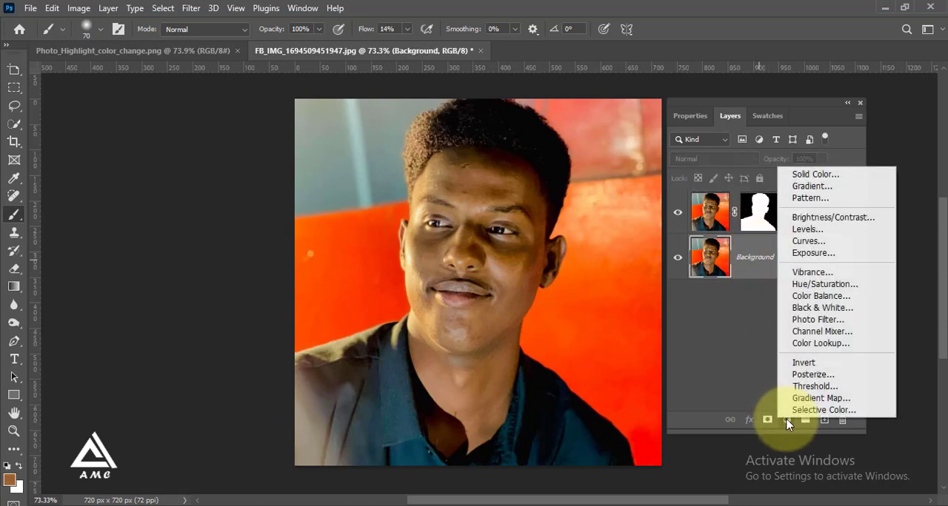
left_click(807, 257)
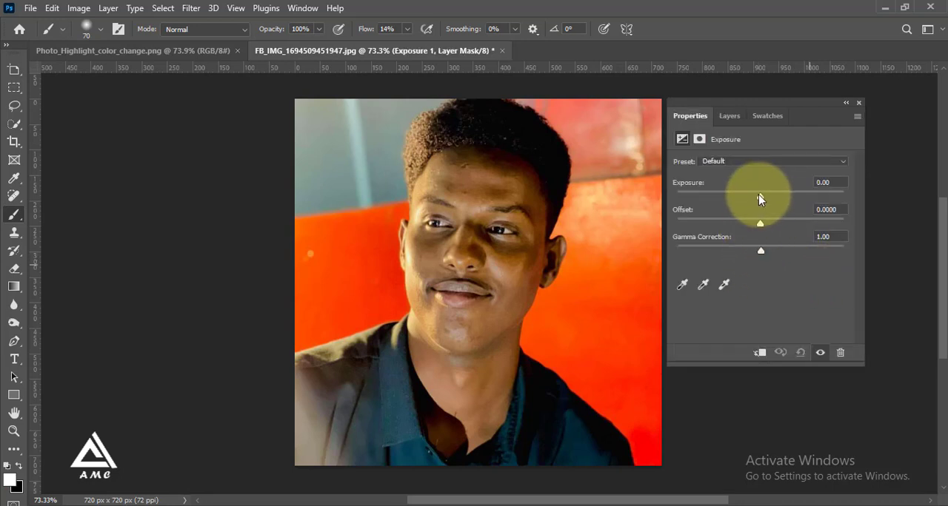
left_click_drag(759, 195, 707, 198)
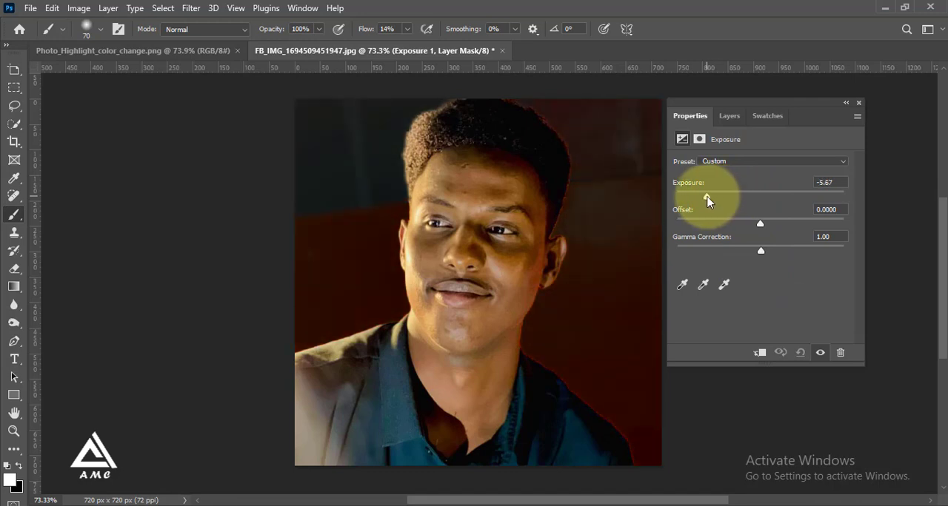
mouse_move(760, 249)
left_mouse_down()
mouse_move(794, 250)
mouse_move(777, 249)
left_mouse_up()
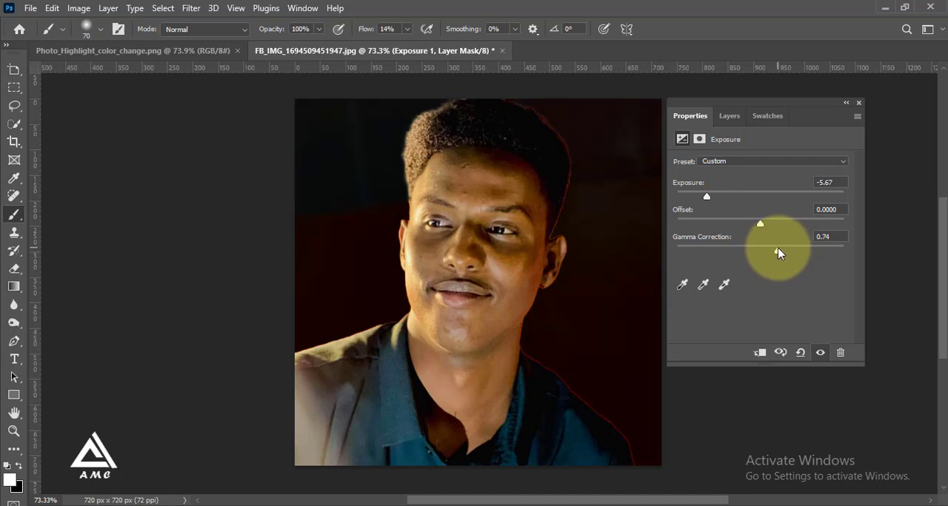
Step: Add a Levels adjustment above the masked subject layer and set its midtone input level to 0.78
left_click(729, 116)
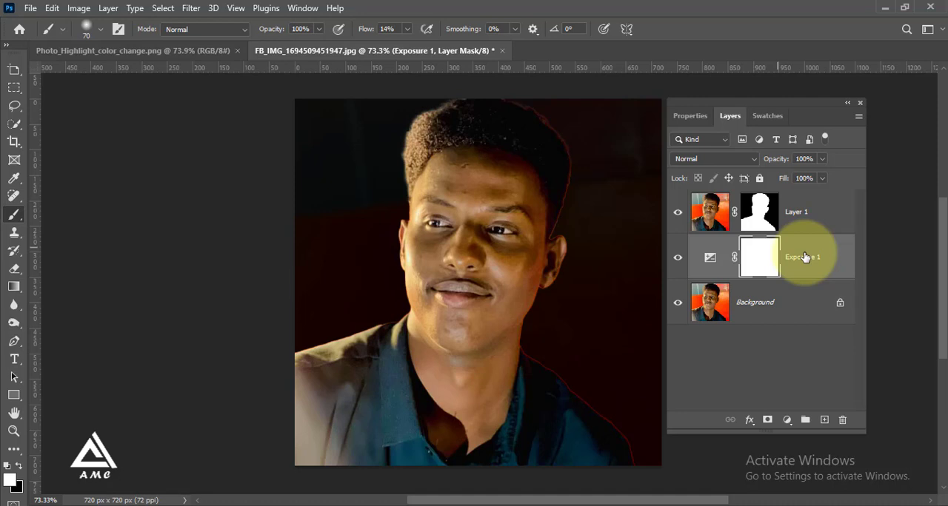
left_click(816, 212)
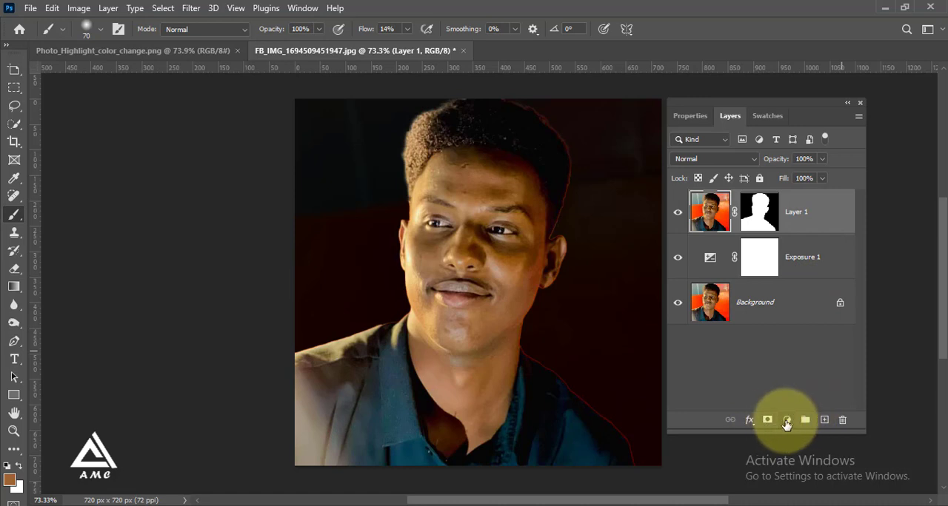
left_click(787, 420)
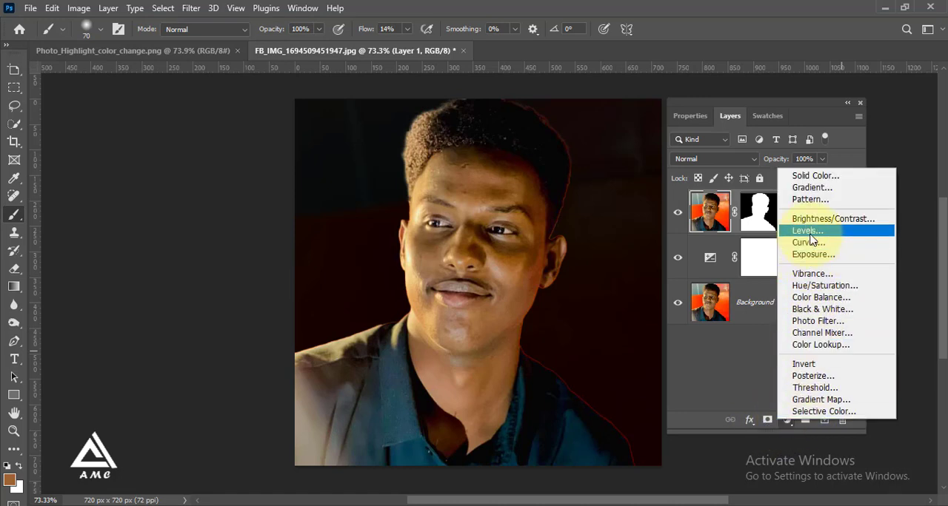
left_click(811, 235)
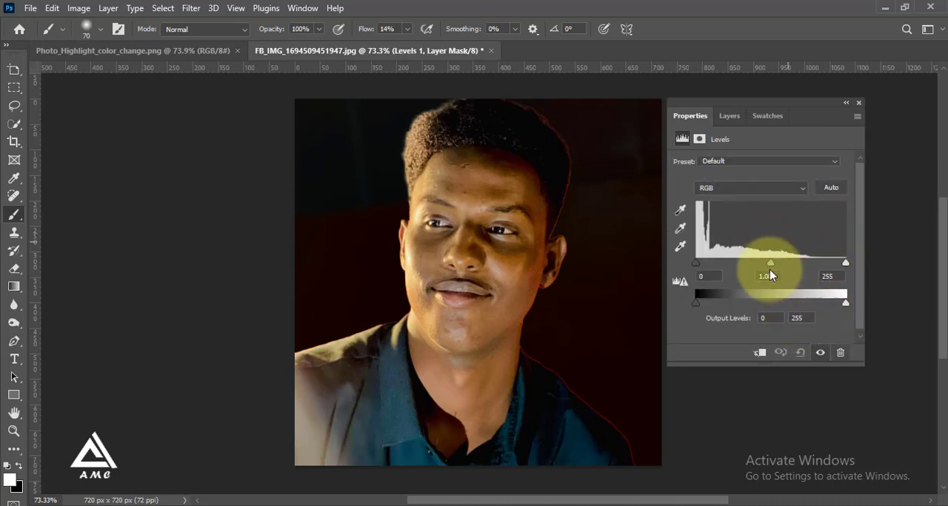
mouse_move(845, 263)
left_mouse_down()
mouse_move(837, 263)
mouse_move(849, 262)
left_mouse_up()
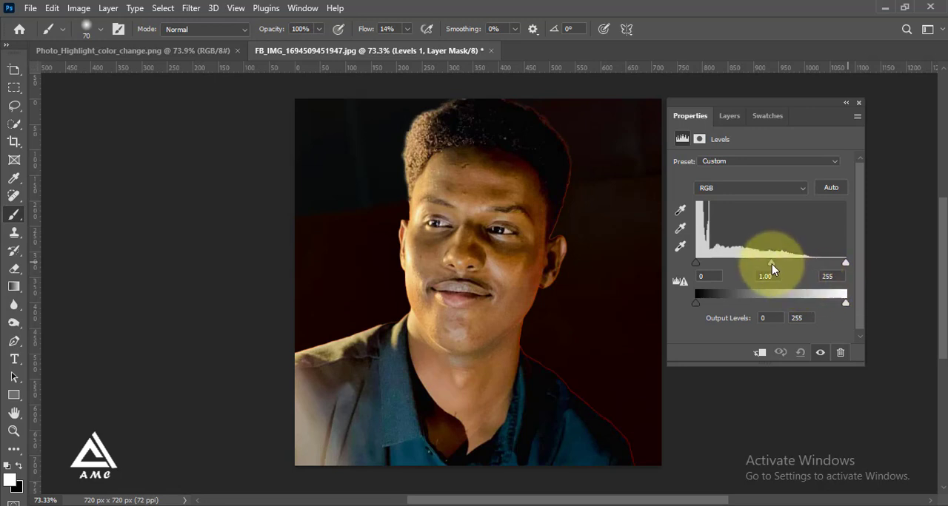
left_click_drag(771, 264, 778, 263)
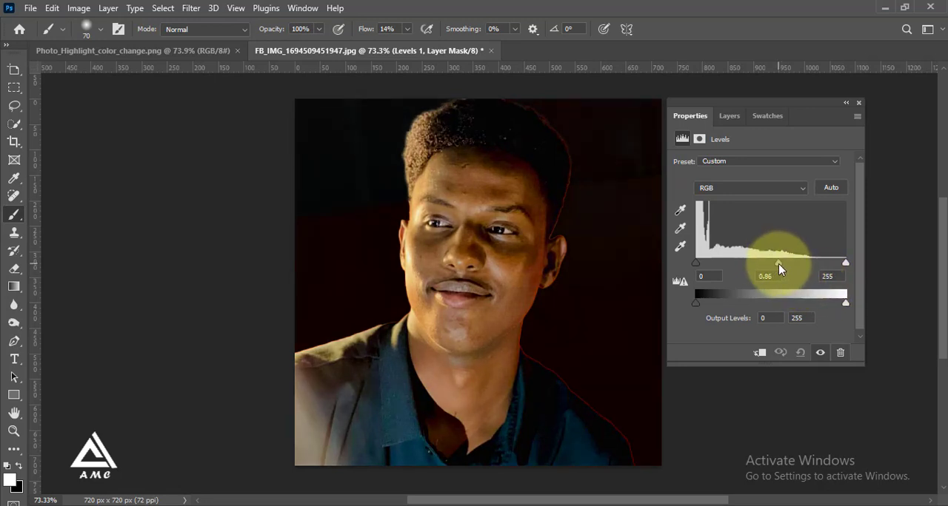
left_click_drag(781, 263, 783, 264)
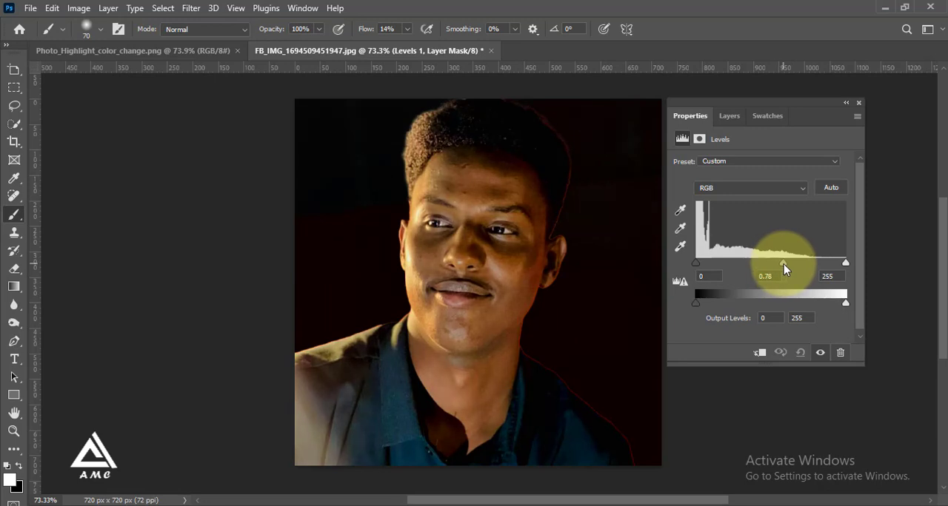
Step: Clip the Levels adjustment to the masked subject layer with a clipping mask
left_click(735, 121)
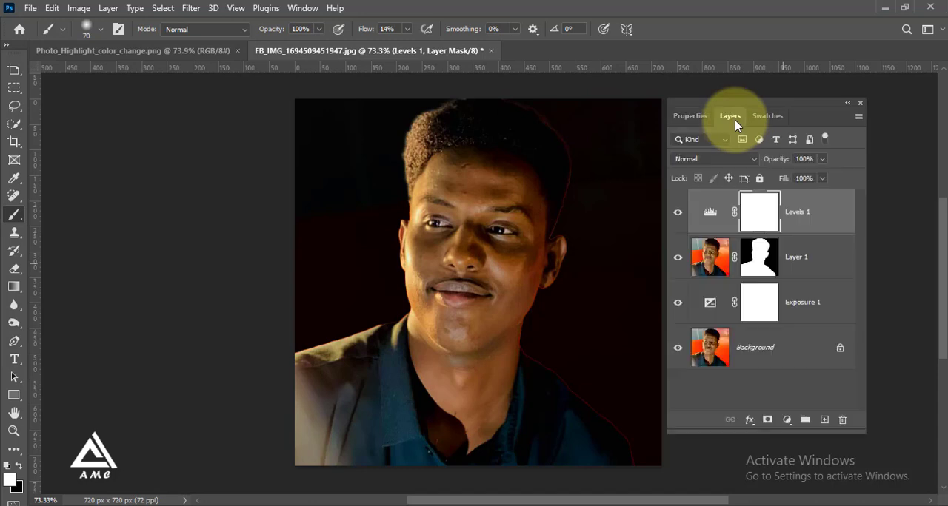
right_click(819, 224)
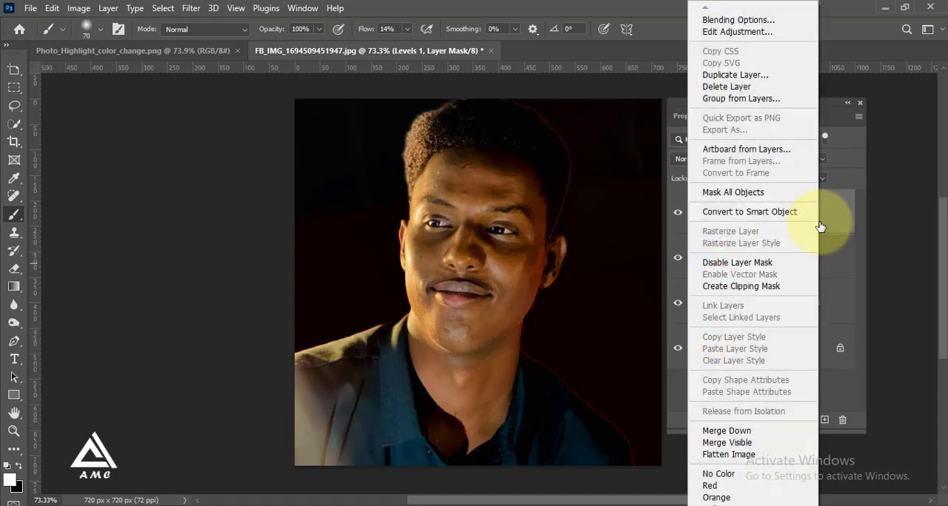
left_click(749, 292)
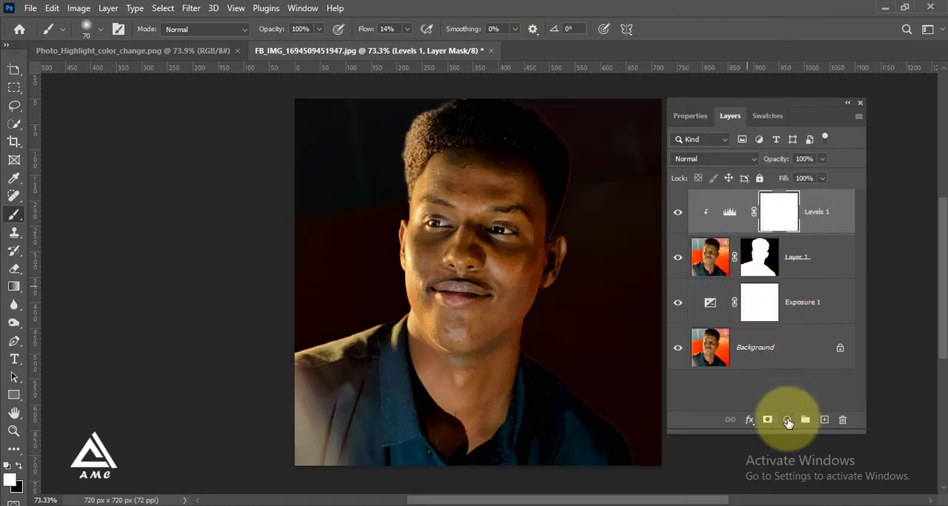
Step: Add a Solid Color fill layer above the Levels adjustment in bright green, 18ff00
left_click(788, 421)
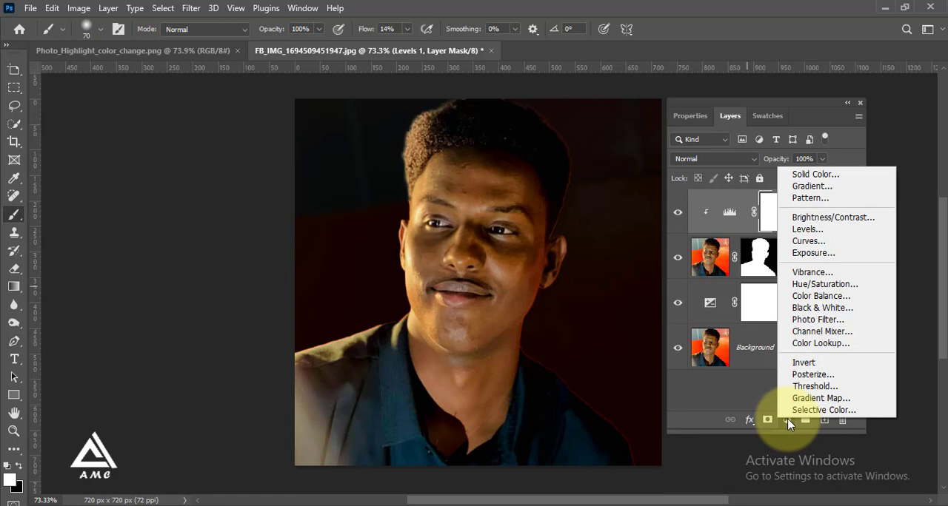
left_click(808, 178)
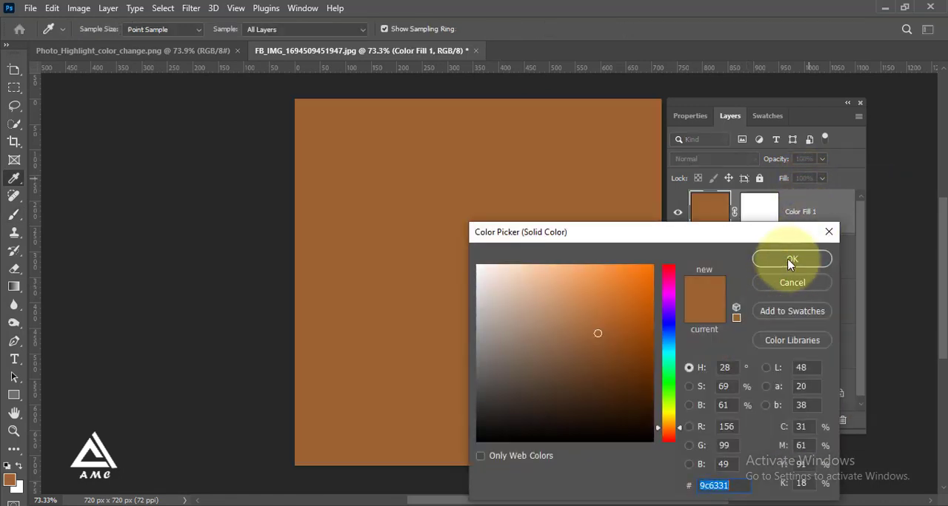
left_click(670, 385)
left_click_drag(625, 314, 679, 235)
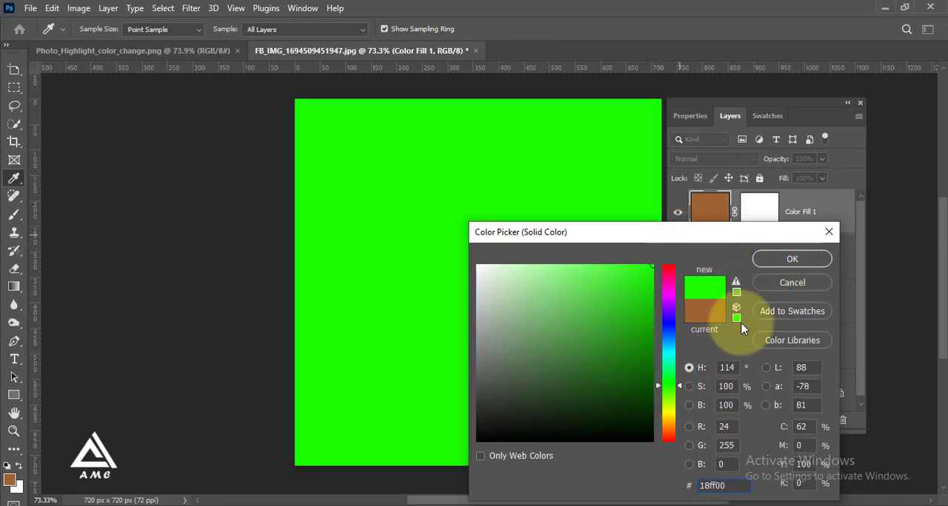
left_click(766, 261)
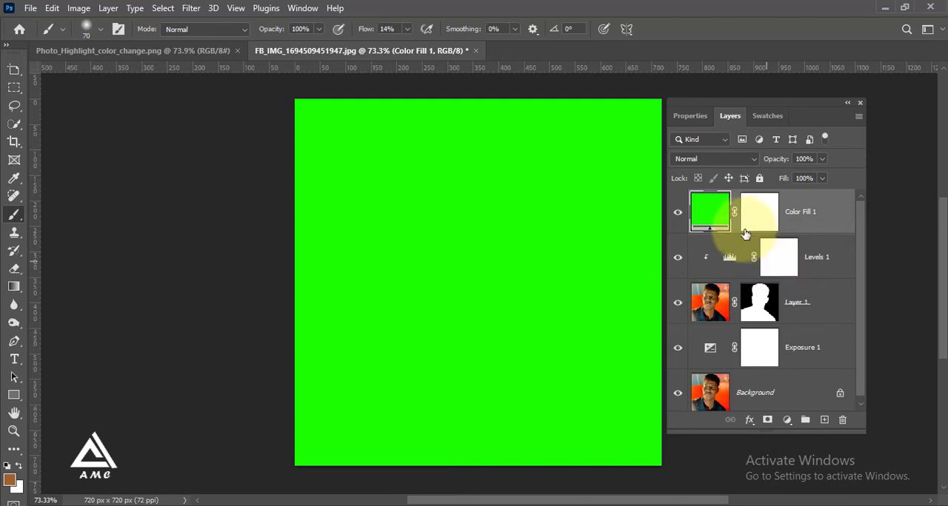
Step: Set the green fill layer's blend mode to Color and clip it to the subject layer
left_click(739, 162)
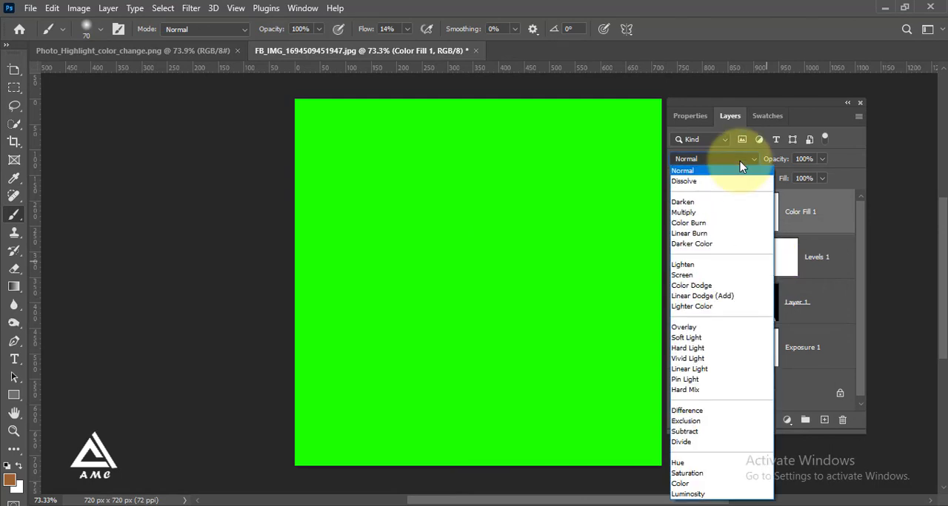
left_click(704, 485)
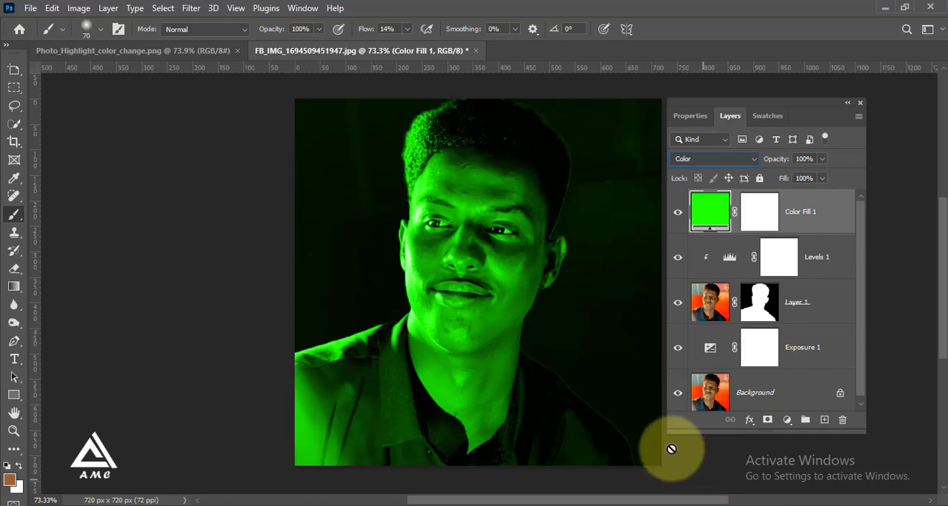
right_click(826, 213)
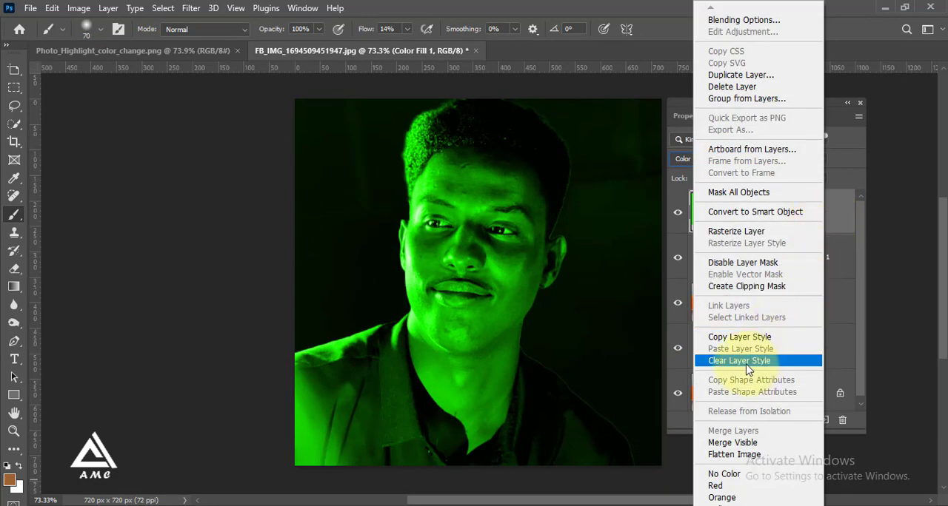
left_click(741, 288)
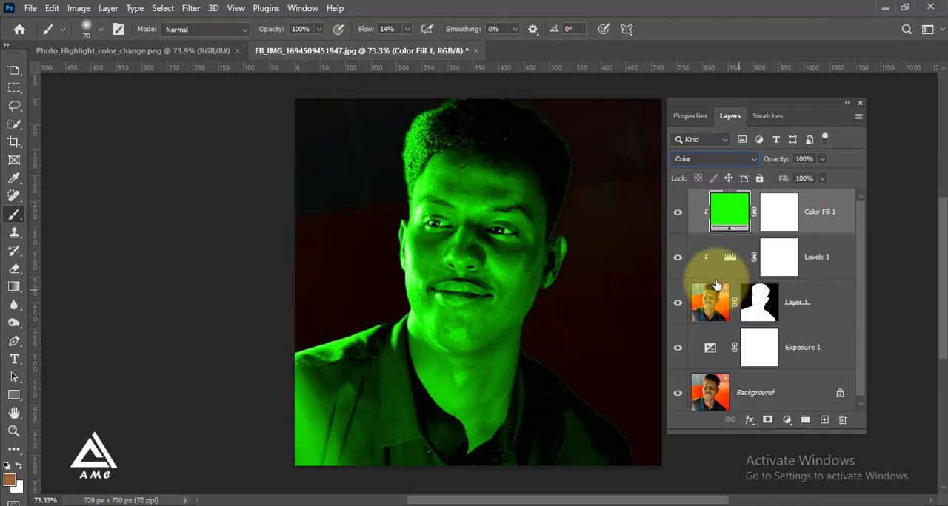
Step: Split the green fill's underlying-layer Blend If shadow slider, keeping one half at 0 and moving the other beyond 193, and apply the layer style
double_click(829, 228)
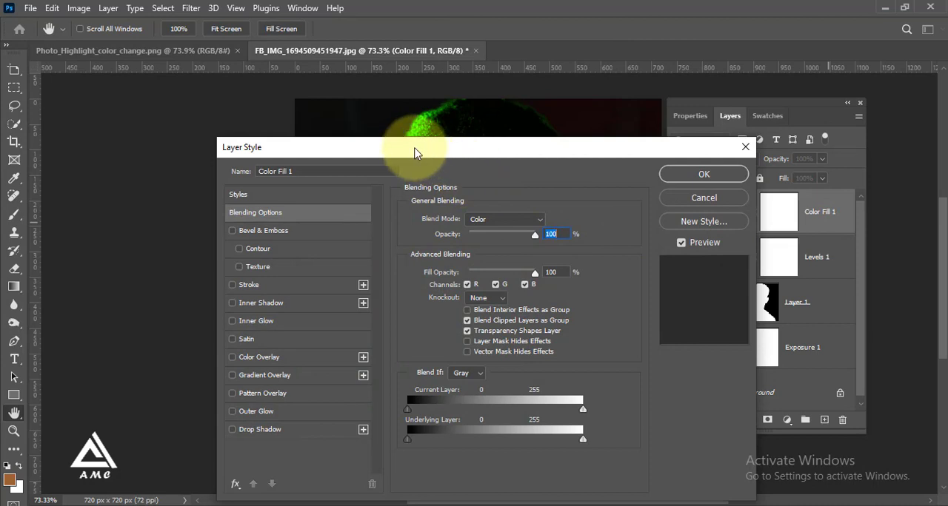
left_click_drag(415, 153, 700, 90)
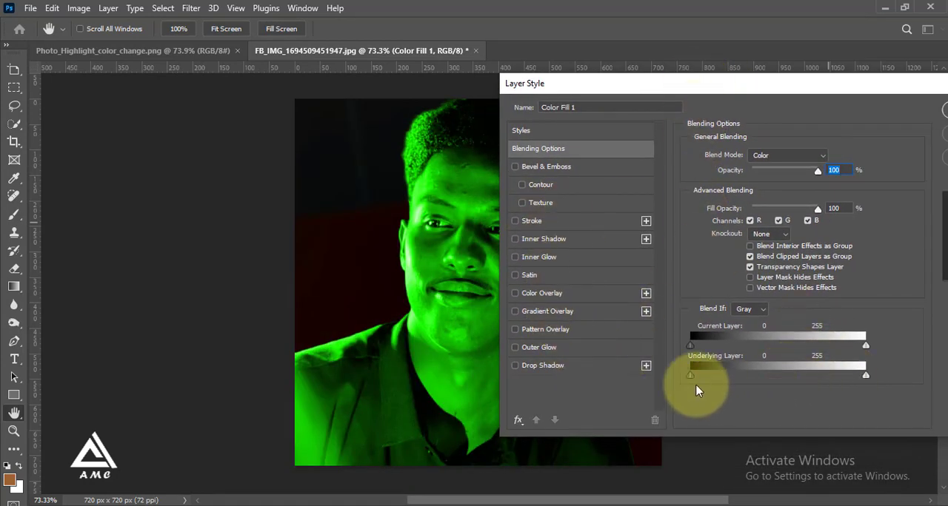
left_click_drag(690, 376, 822, 379)
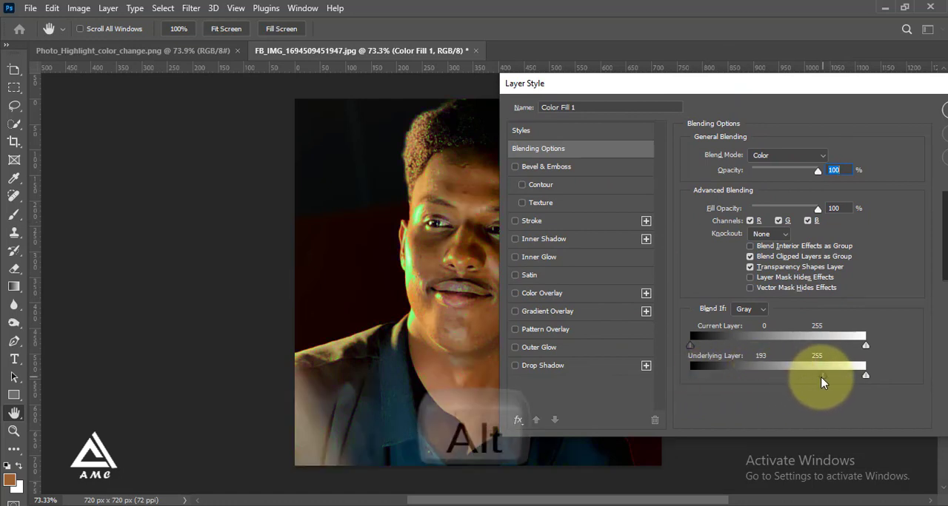
left_click_drag(823, 377, 633, 389)
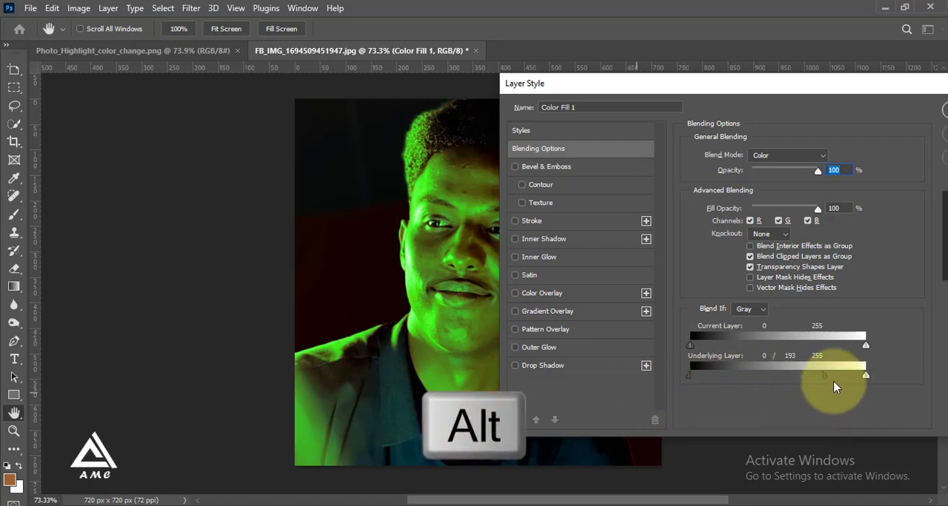
mouse_move(826, 376)
left_mouse_down()
mouse_move(848, 376)
mouse_move(833, 378)
left_mouse_up()
left_click(944, 110)
scroll(499, 267, "down", 1)
scroll(499, 267, "up", 1)
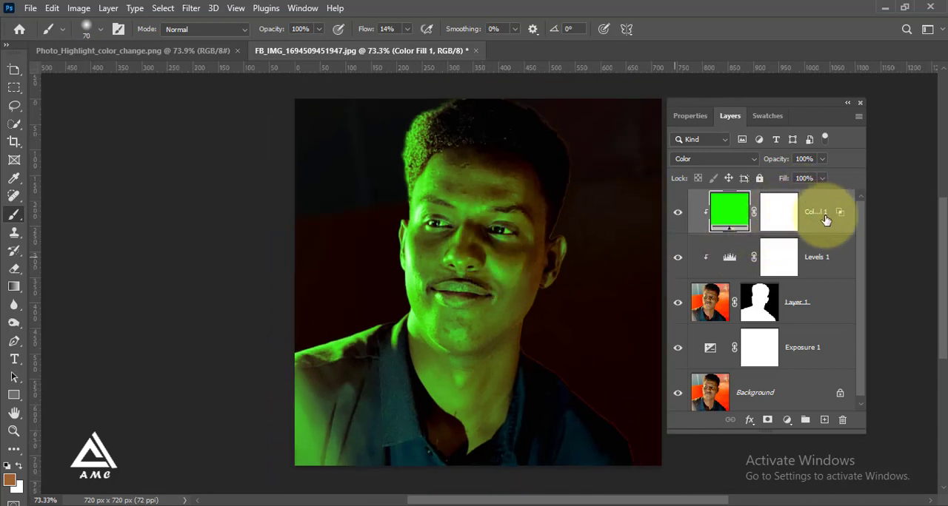
Step: Lower the green fill layer's opacity to 55% and duplicate the layer
key("ctrl+z")
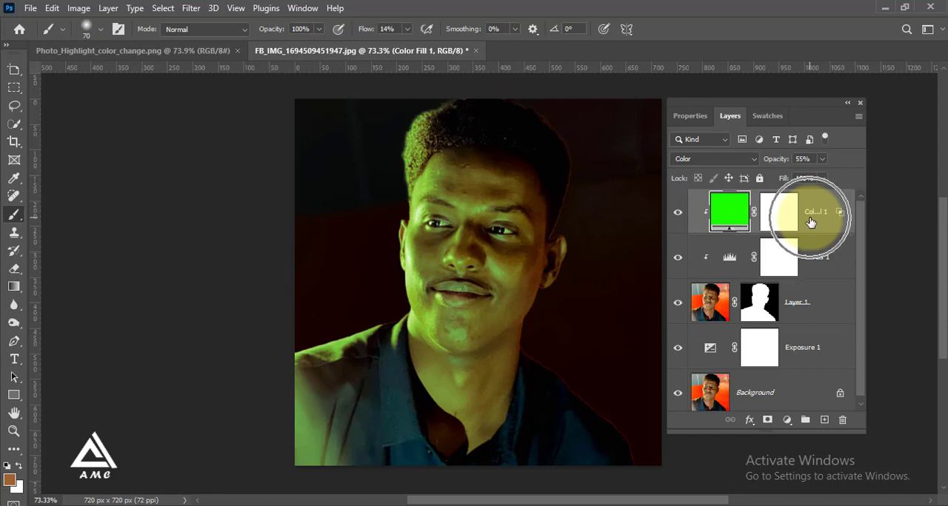
left_click(112, 10)
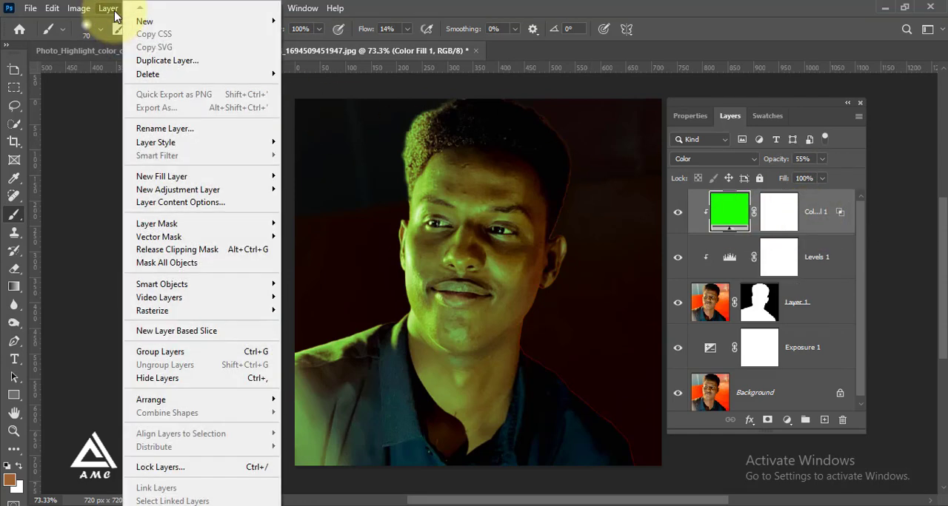
left_click(164, 60)
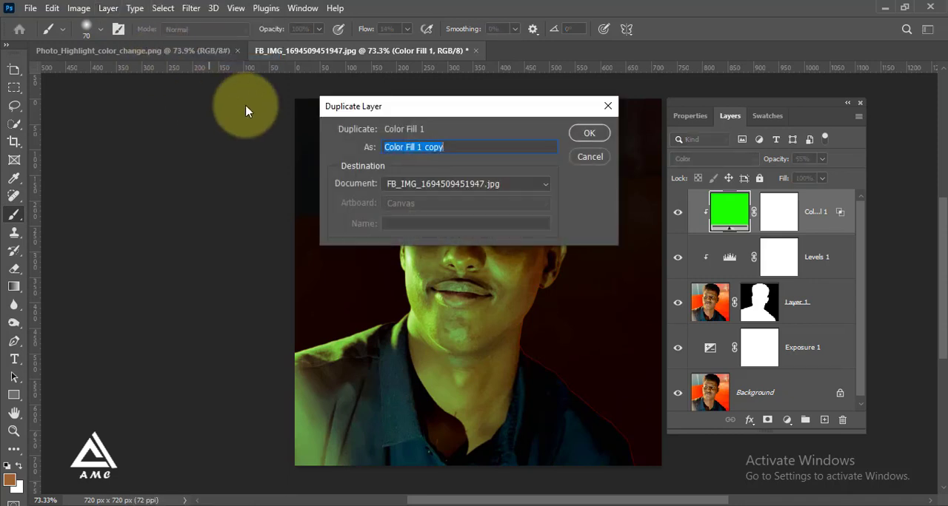
left_click(579, 136)
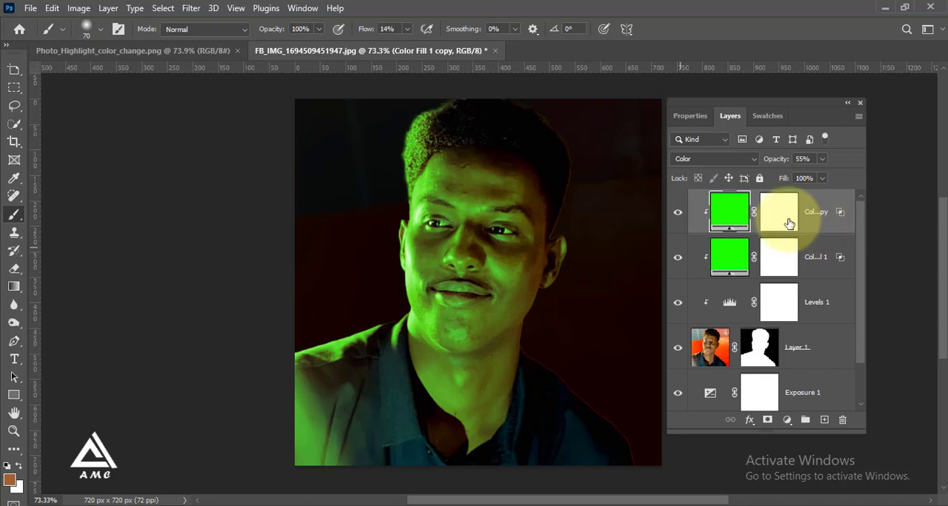
Step: Set the duplicated green fill's blend mode to Linear Dodge (Add) and its opacity to 100%
left_click(754, 162)
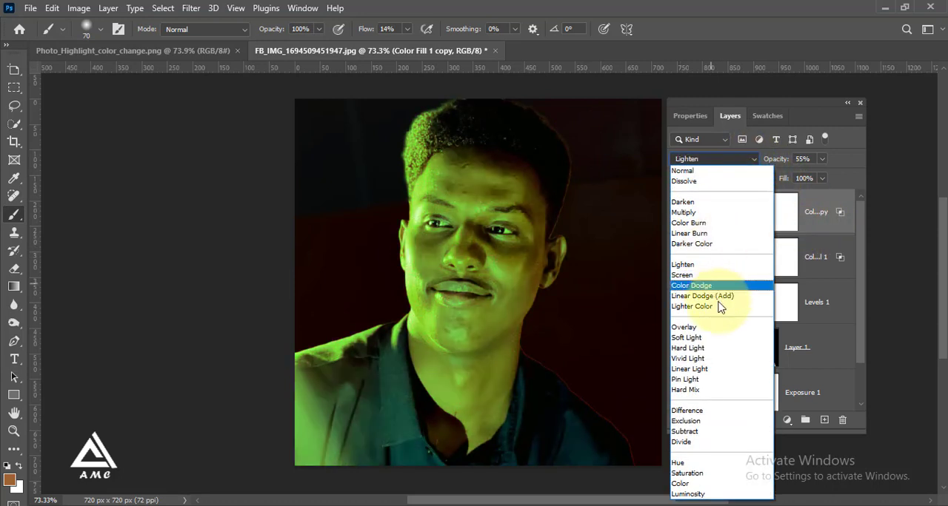
left_click(699, 297)
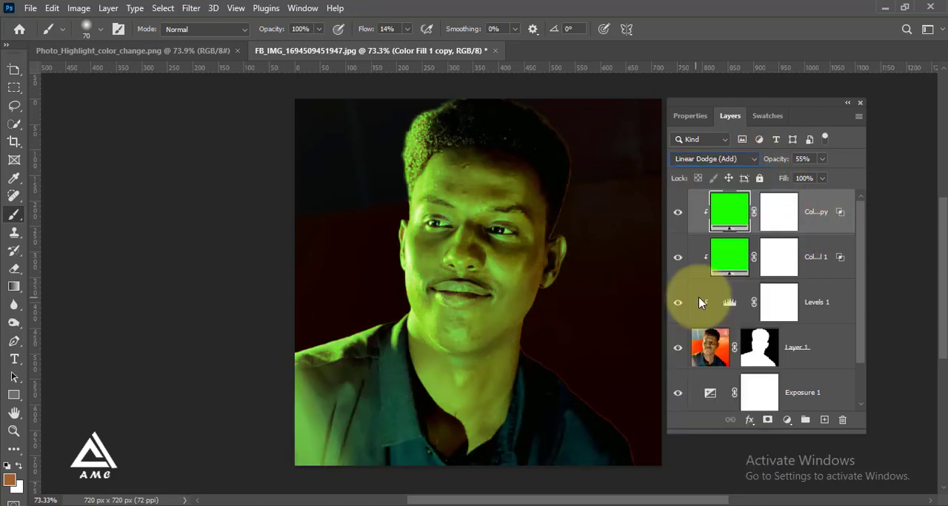
left_click(822, 159)
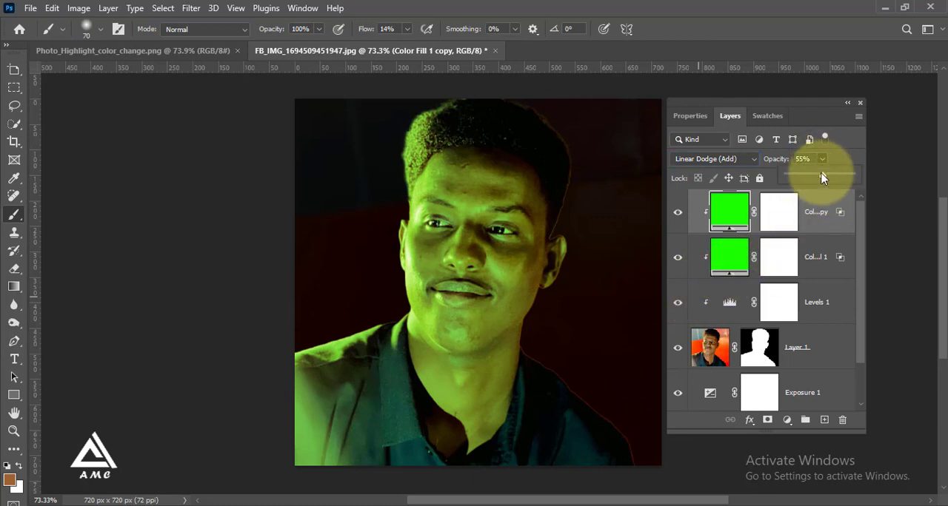
left_click_drag(822, 175, 861, 175)
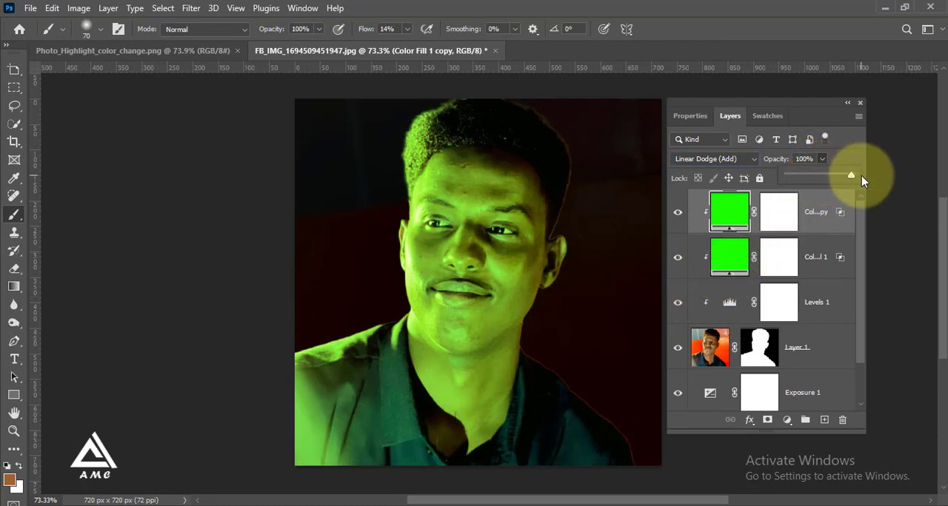
Step: Invert the duplicated fill's layer mask to black and choose the soft round brush with 0% hardness
left_click(779, 213)
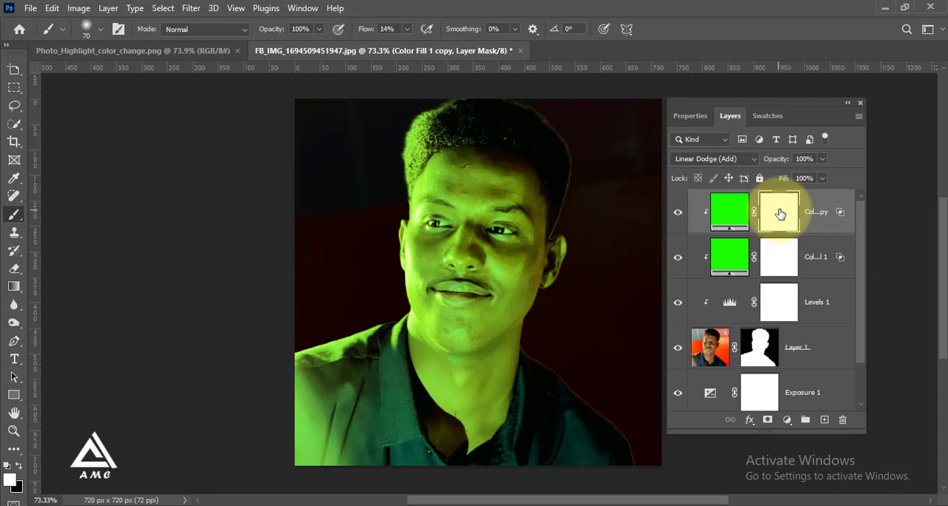
key("ctrl+i")
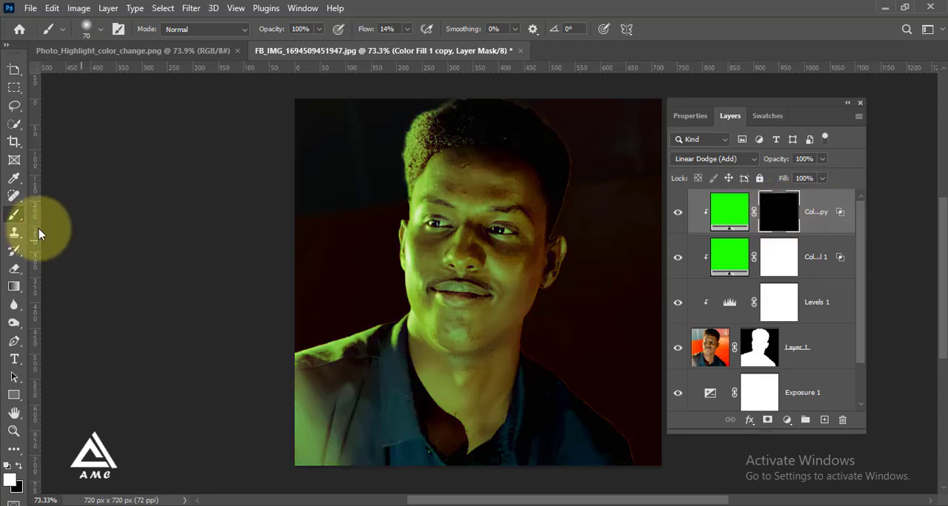
left_click(98, 30)
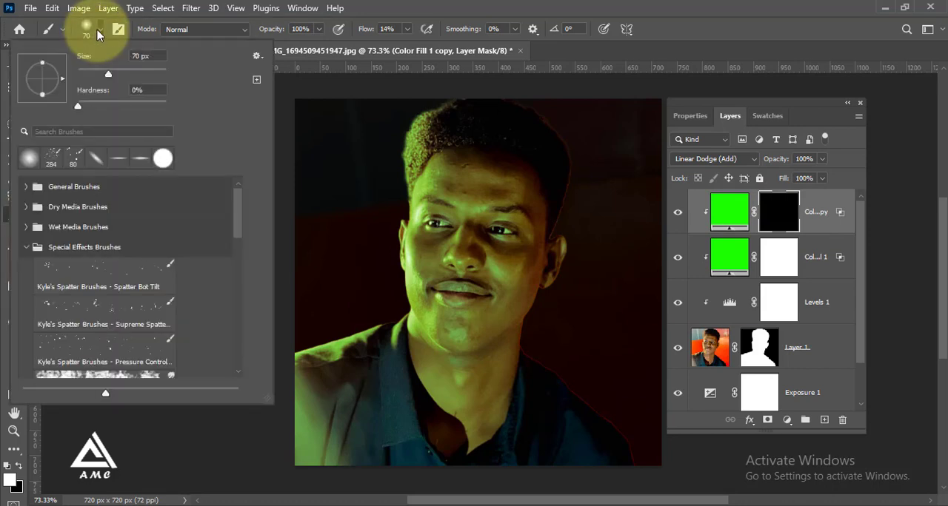
left_click(30, 157)
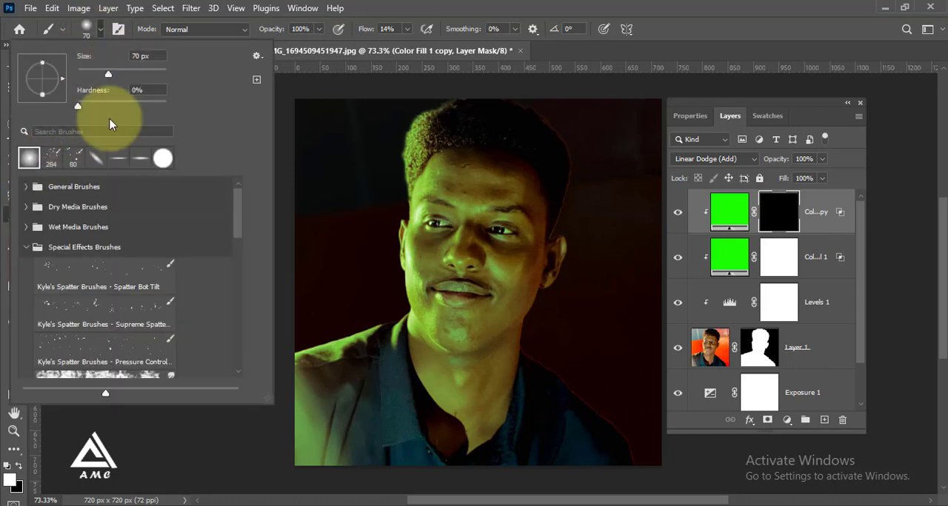
left_click(409, 1)
Step: Paint white on the copy's mask along the lit shoulder edge and neck with a 15 px brush at 31% flow
scroll(393, 321, "up", 2)
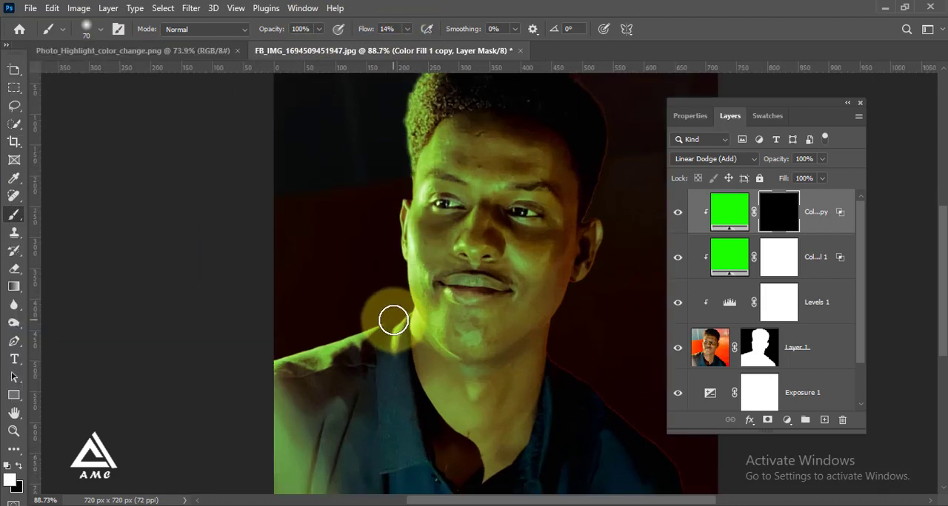
scroll(349, 261, "up", 1)
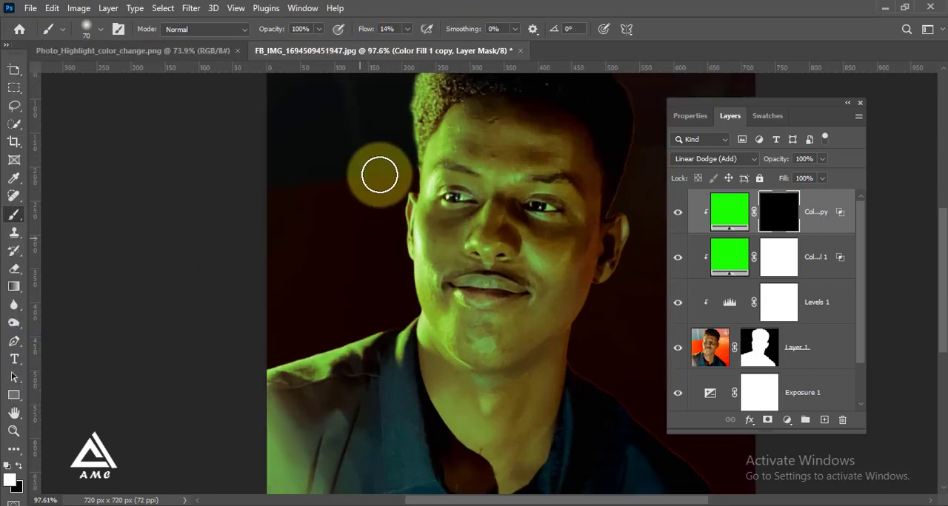
left_click(404, 29)
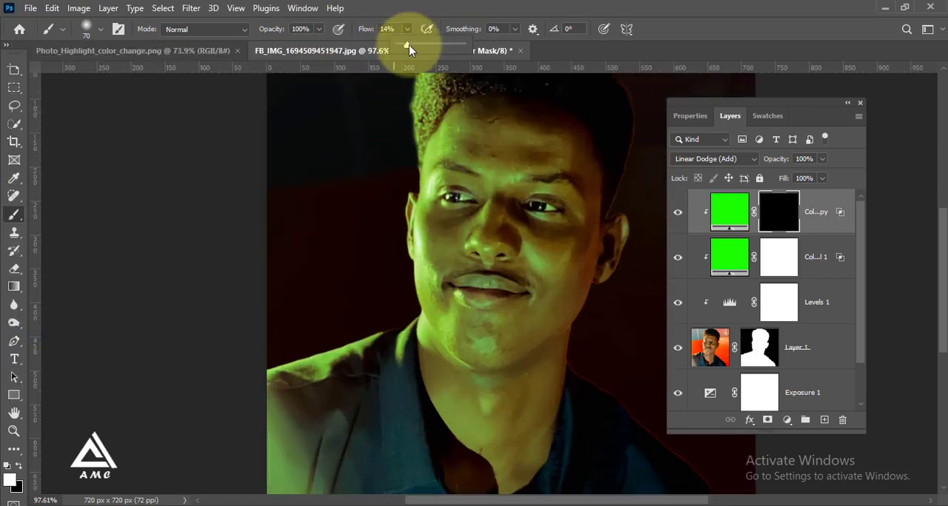
left_click(423, 4)
scroll(351, 356, "up", 1)
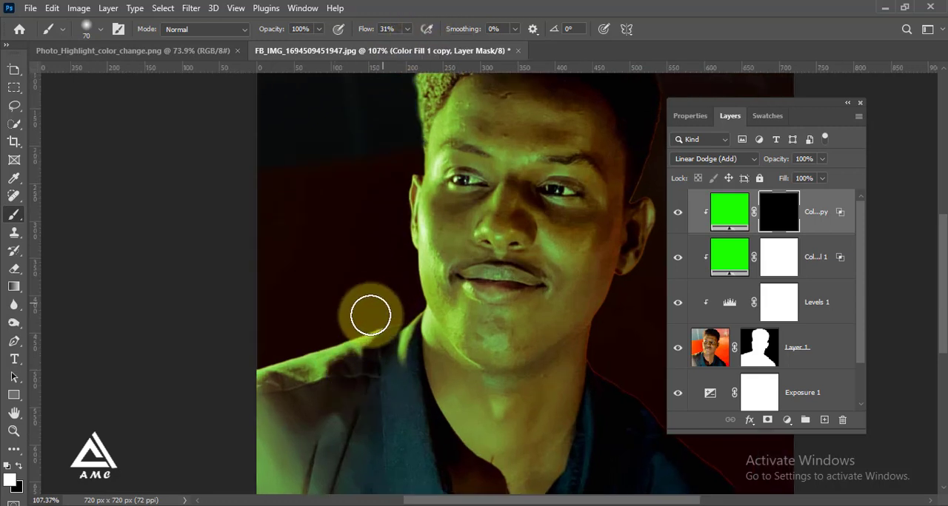
scroll(336, 330, "up", 1)
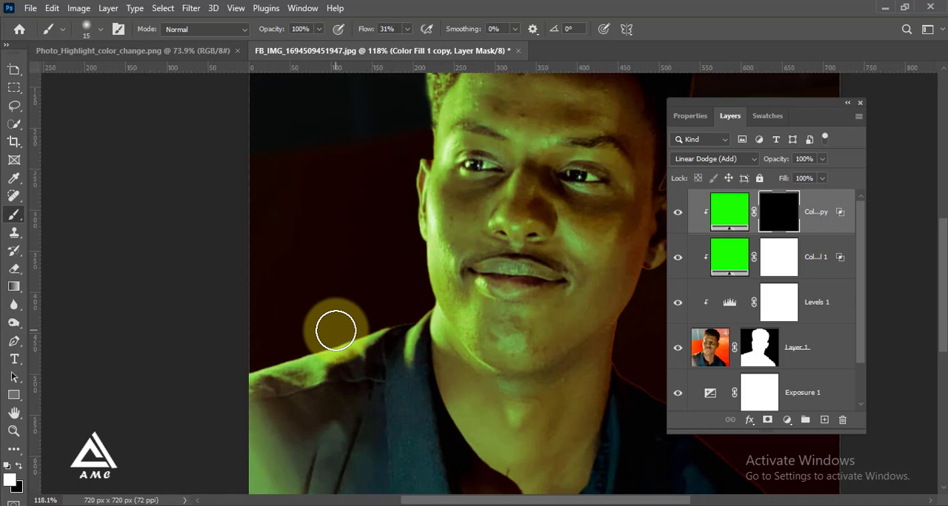
mouse_move(336, 330)
left_mouse_down()
mouse_move(393, 319)
mouse_move(235, 376)
mouse_move(320, 340)
mouse_move(426, 316)
mouse_move(405, 325)
mouse_move(436, 297)
mouse_move(421, 245)
mouse_move(430, 290)
mouse_move(421, 245)
left_mouse_up()
Step: Strengthen the green rim light on the mask along the neck and shoulder edge with the brush flow raised to 91%
key("ctrl+i")
left_click(408, 29)
left_click_drag(406, 45, 445, 43)
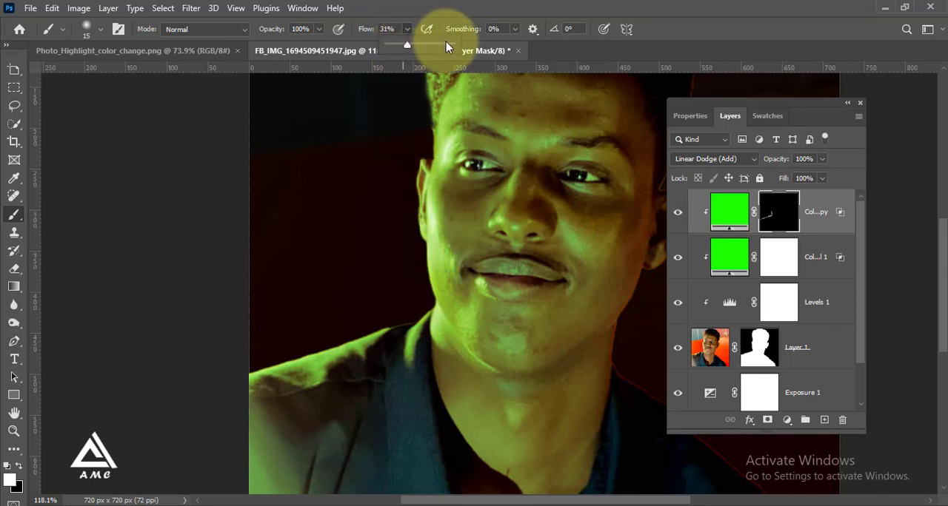
mouse_move(418, 249)
left_mouse_down()
mouse_move(432, 301)
mouse_move(422, 318)
mouse_move(243, 375)
left_mouse_up()
scroll(353, 307, "down", 3)
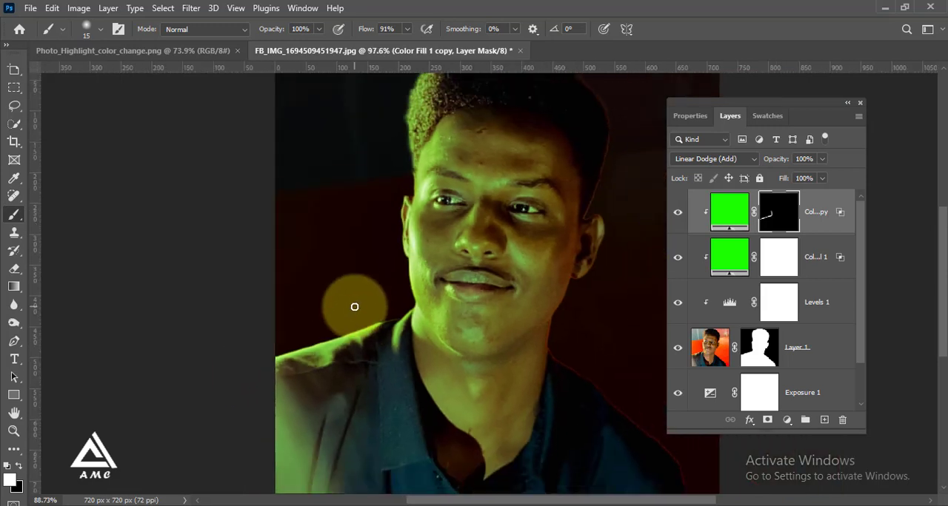
scroll(377, 255, "down", 2)
scroll(377, 256, "up", 2)
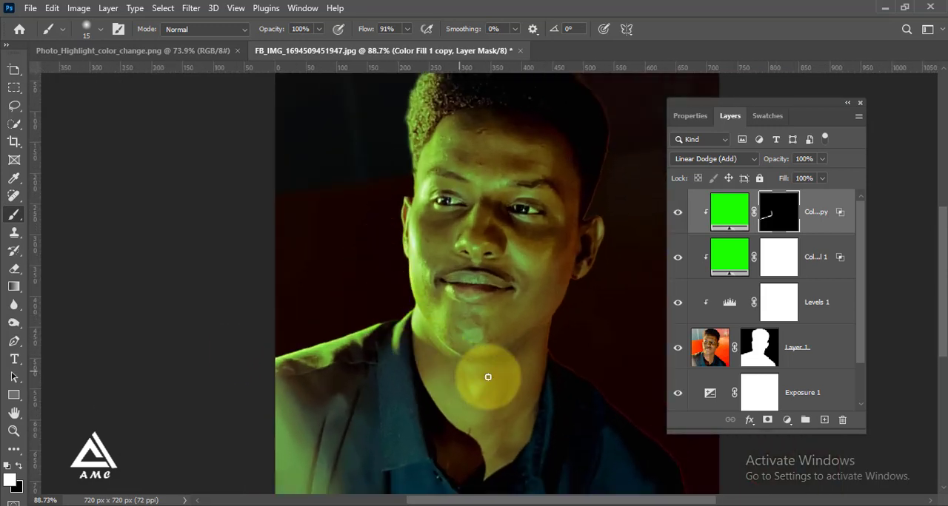
Step: Paint a green highlight on the mask along the lower jawline with the brush flow at 15%
scroll(493, 371, "up", 2)
scroll(387, 245, "up", 2)
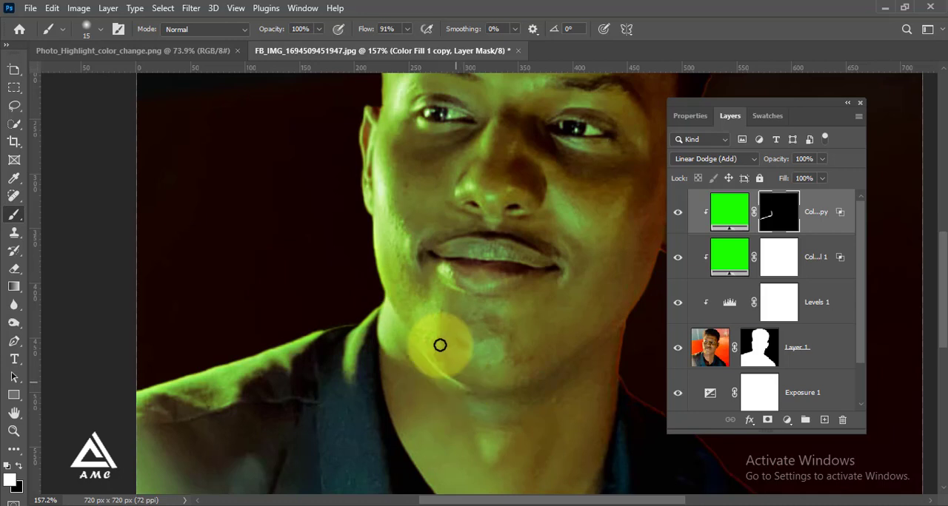
left_click(407, 28)
left_click(360, 46)
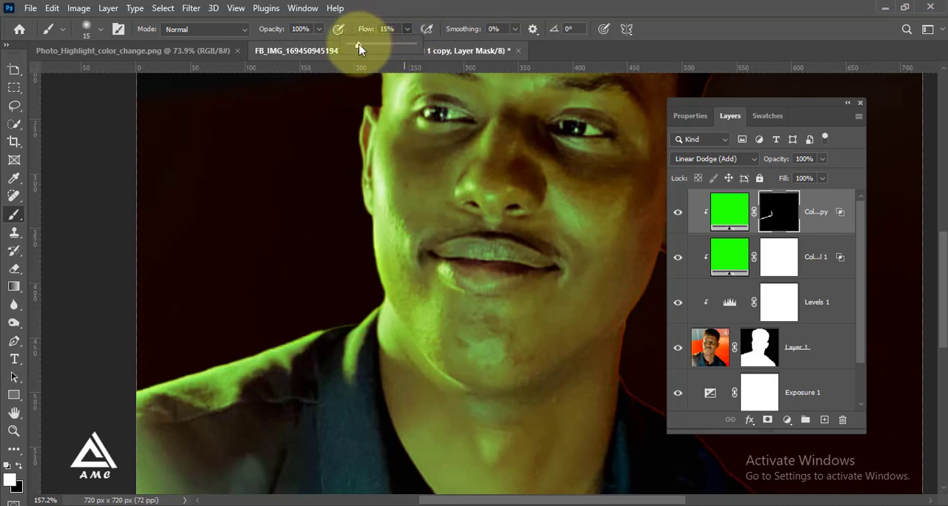
mouse_move(461, 386)
left_mouse_down()
mouse_move(404, 330)
mouse_move(366, 224)
mouse_move(401, 329)
mouse_move(442, 375)
mouse_move(472, 372)
left_mouse_up()
scroll(474, 373, "down", 5)
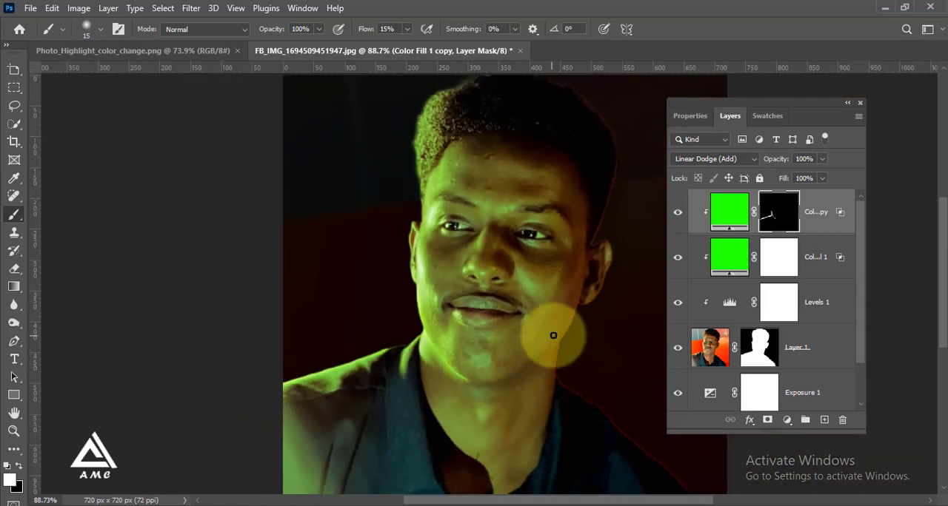
Step: Paint soft highlights on the mask over the nose and cheek areas, enlarging the brush to 25 px and then 40 px
scroll(512, 191, "up", 1)
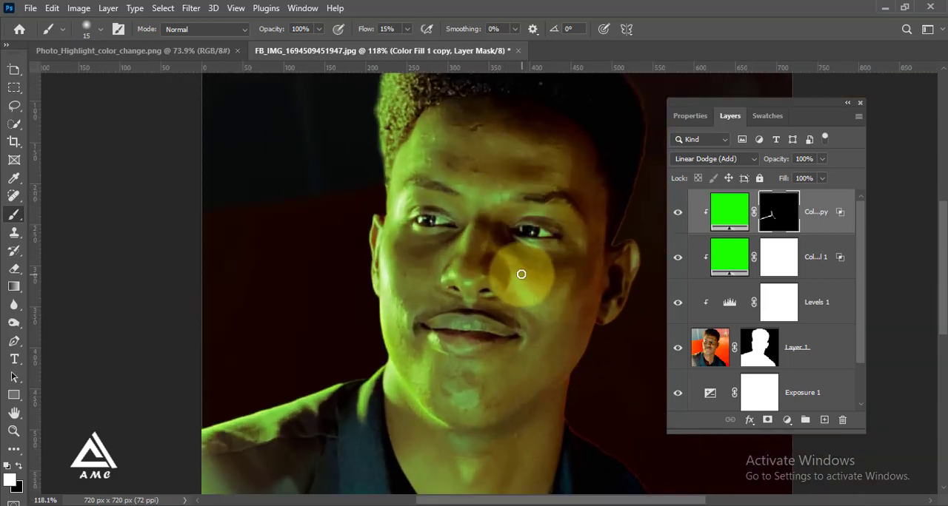
scroll(518, 275, "up", 1)
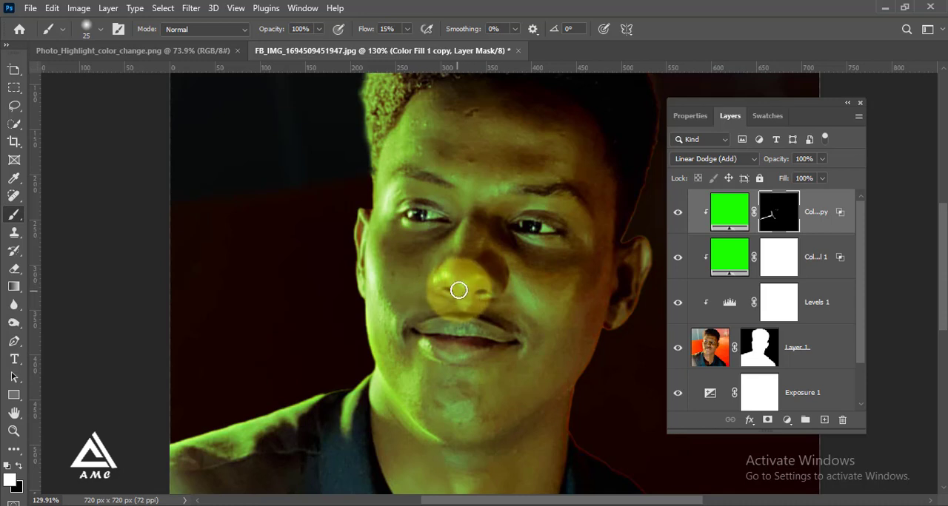
scroll(444, 319, "down", 2)
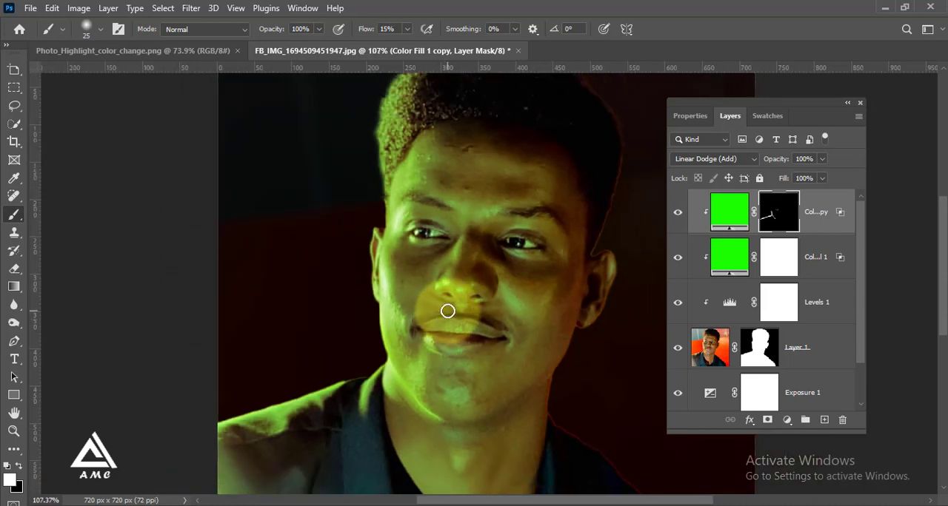
scroll(542, 319, "up", 2)
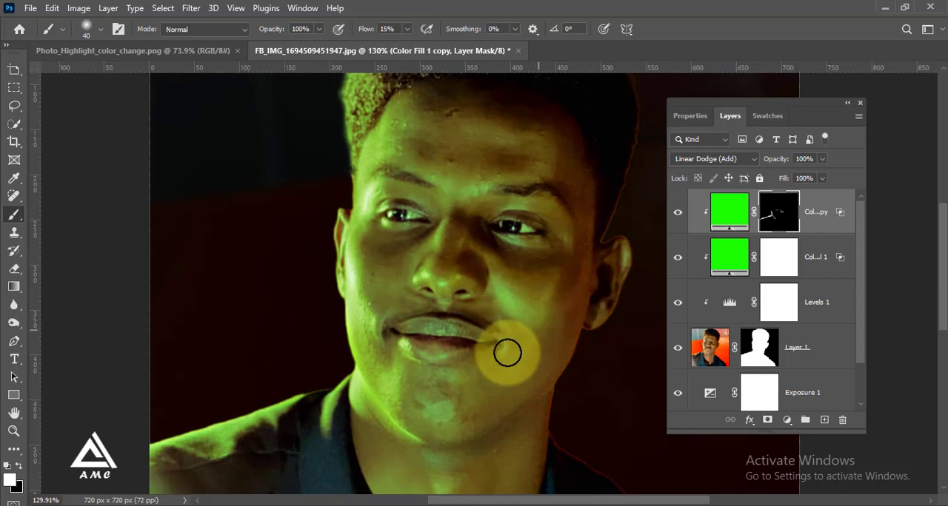
scroll(473, 379, "down", 2)
scroll(471, 375, "down", 2)
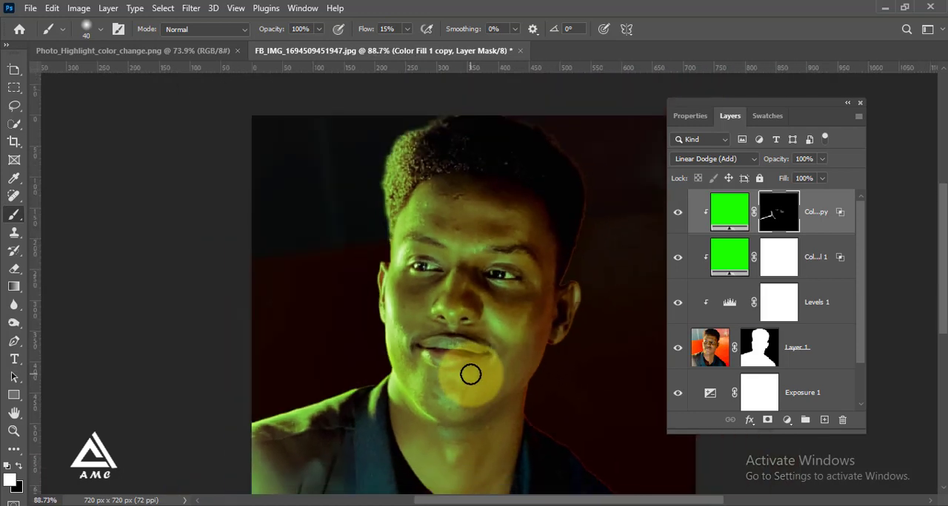
Step: Paint the mask along the lit side of the face around the temple and cheek with the 40 px brush
scroll(473, 236, "up", 3)
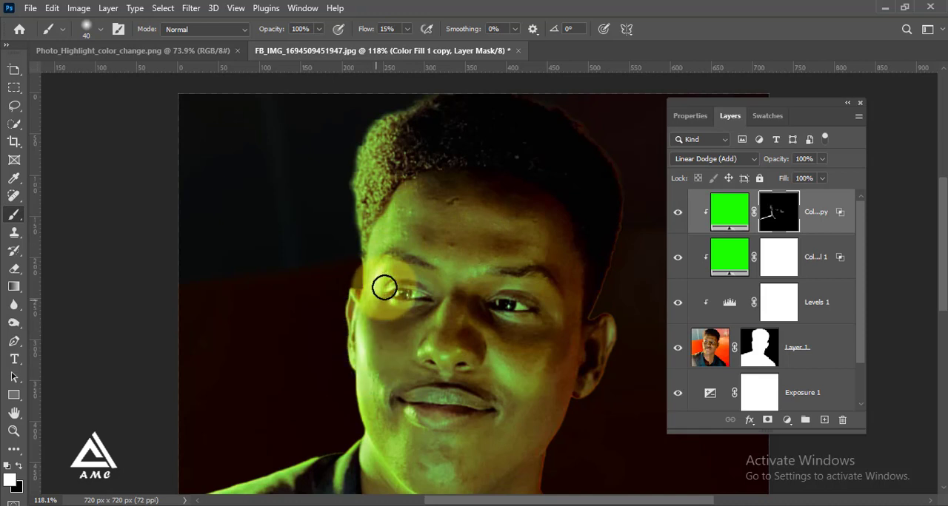
scroll(385, 285, "down", 3)
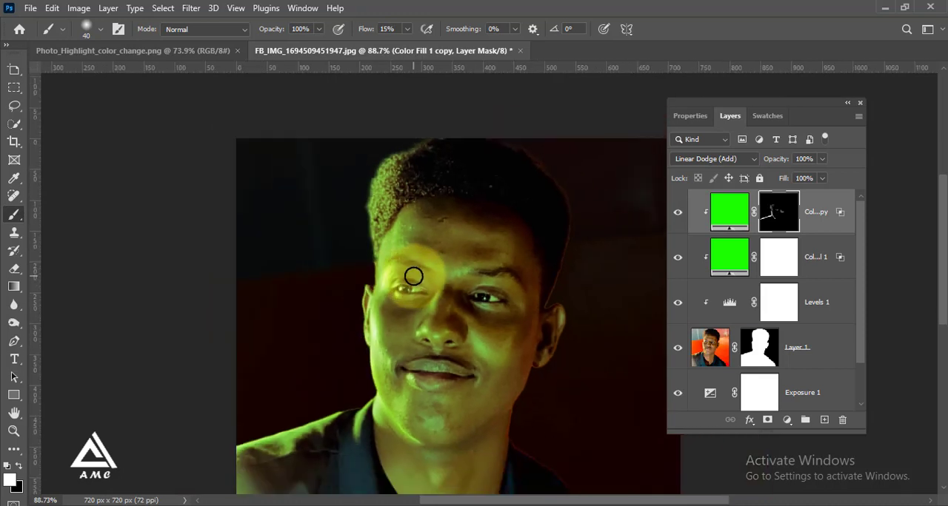
scroll(407, 353, "up", 2)
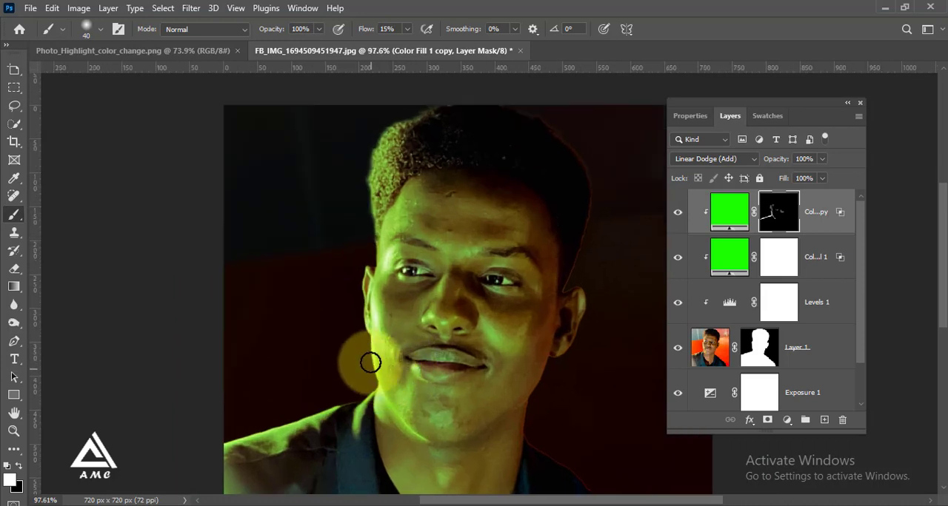
scroll(359, 346, "down", 2)
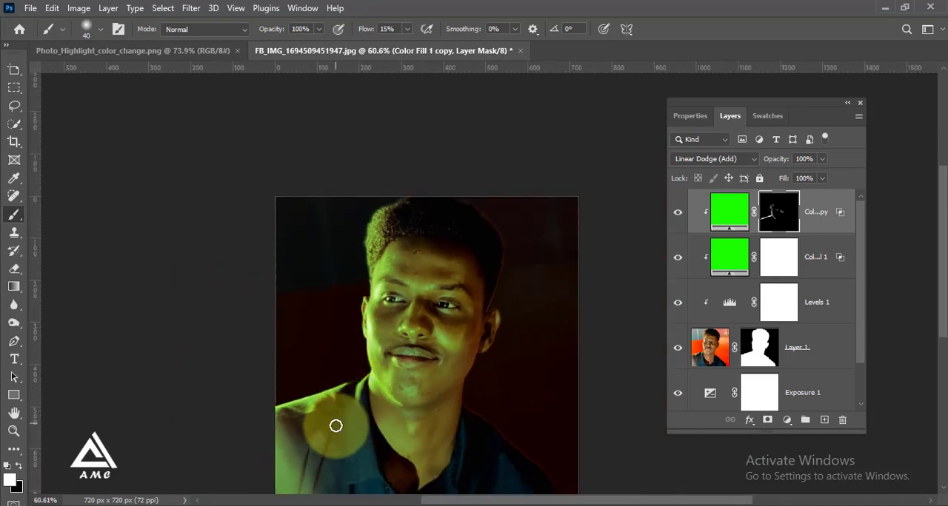
Step: Paint a broad green glow on the mask over the shirt's lit shoulder with a 90 px brush at 11% flow
scroll(334, 426, "up", 1)
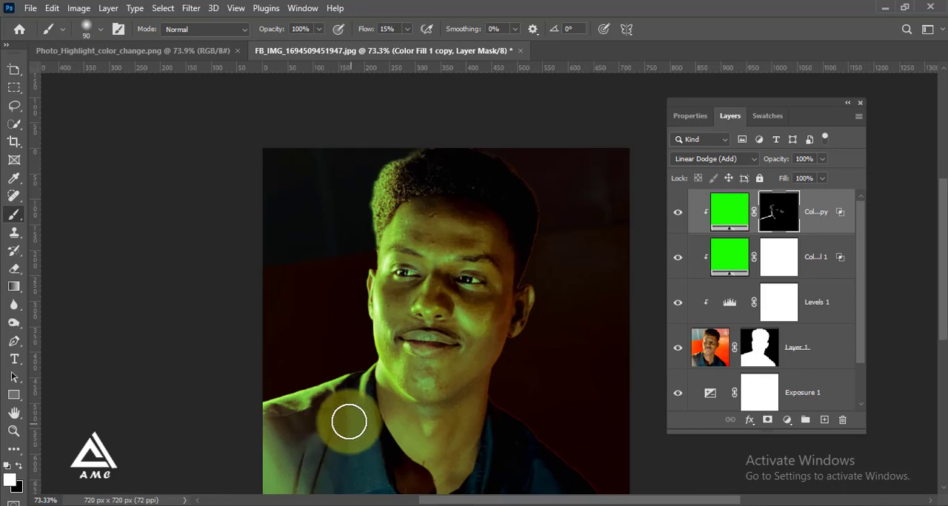
left_click(407, 29)
mouse_move(339, 395)
left_mouse_down()
mouse_move(274, 426)
mouse_move(351, 380)
mouse_move(349, 400)
mouse_move(331, 413)
mouse_move(275, 408)
mouse_move(262, 425)
mouse_move(282, 436)
mouse_move(331, 395)
mouse_move(326, 342)
left_mouse_up()
scroll(326, 342, "down", 1)
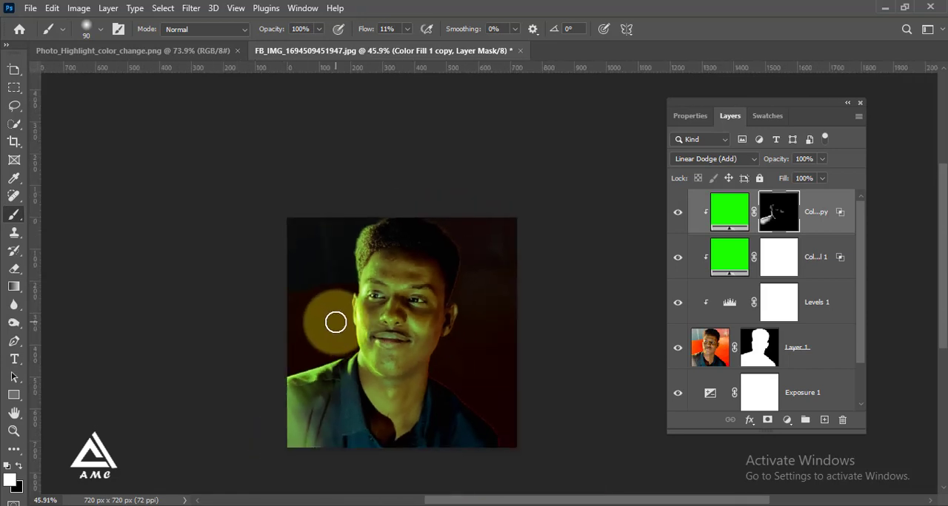
scroll(334, 323, "down", 1)
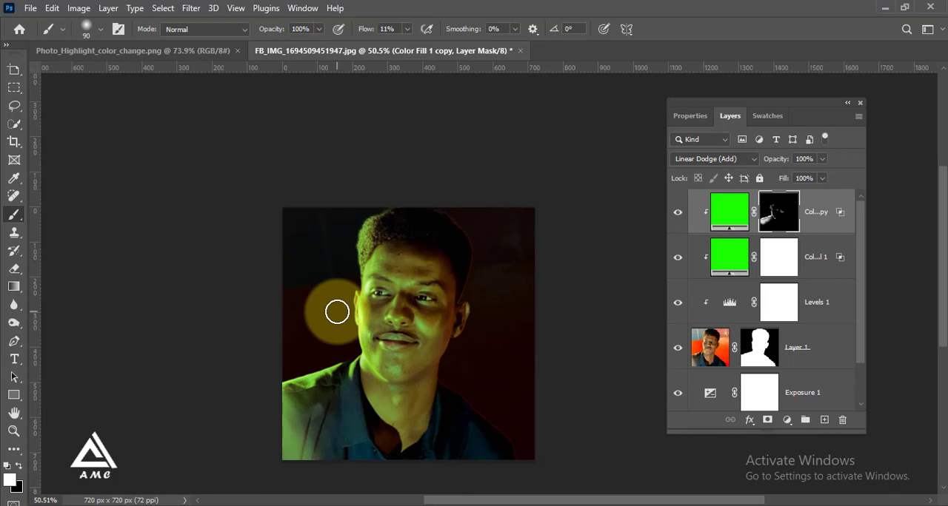
Step: Add an Exposure adjustment layer above the top green fill layer and clip it to the layers below
scroll(317, 329, "up", 2)
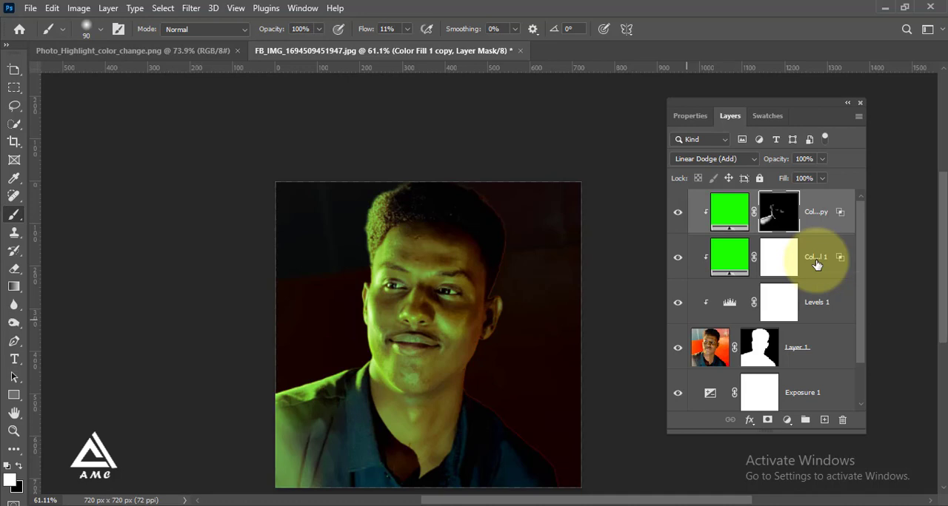
left_click(821, 212)
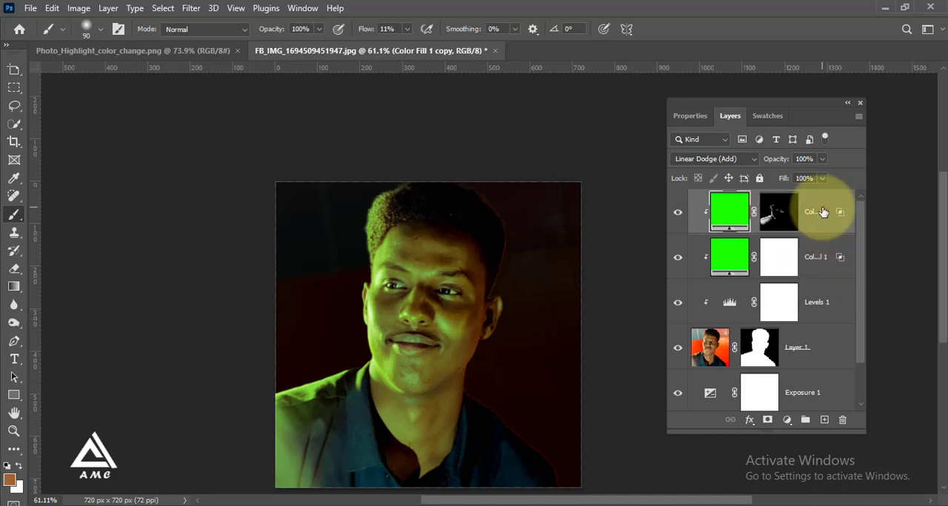
left_click(788, 421)
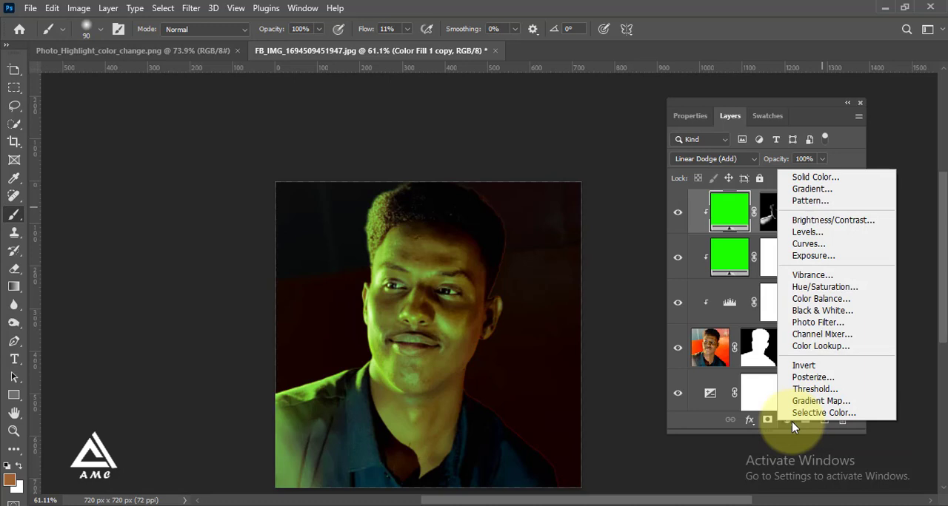
left_click(815, 255)
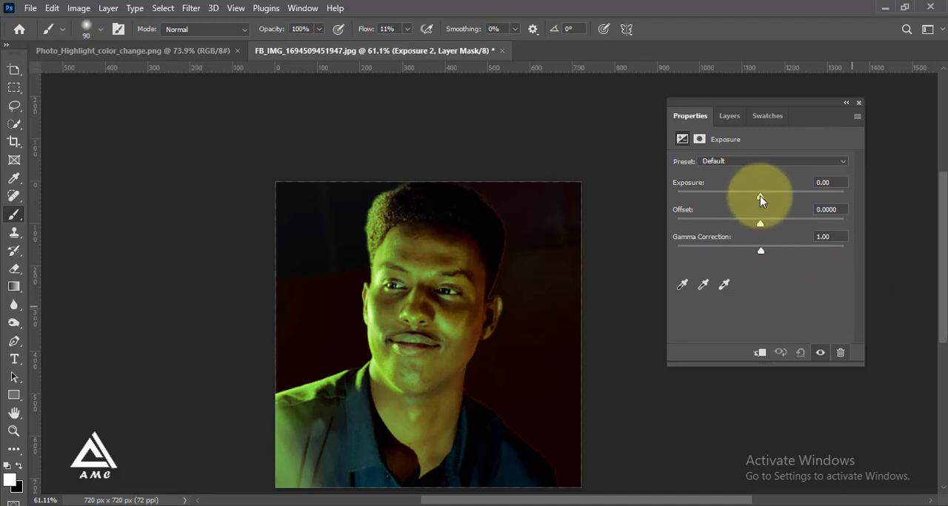
left_click(759, 353)
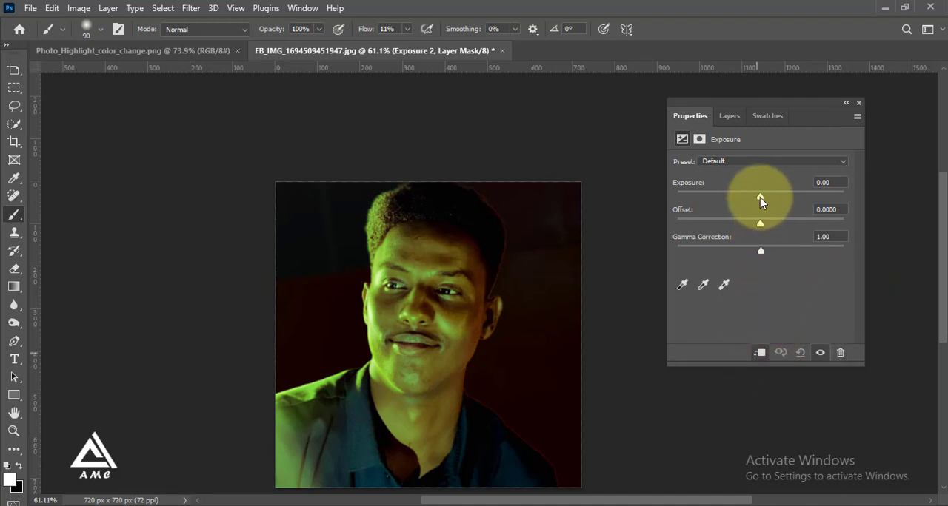
Step: Set the exposure to -3.39 and the gamma correction to 0.83, and invert the adjustment's mask to black
left_click_drag(760, 197, 717, 200)
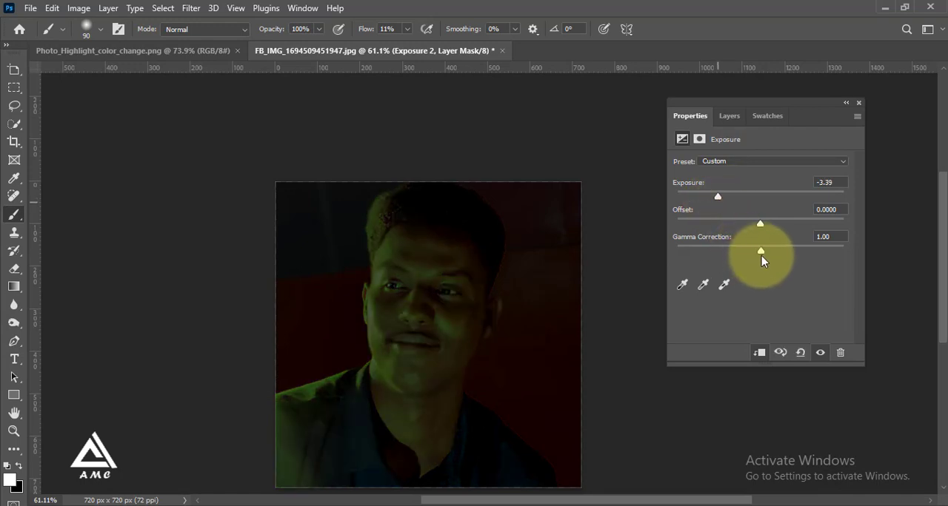
left_click_drag(762, 251, 771, 250)
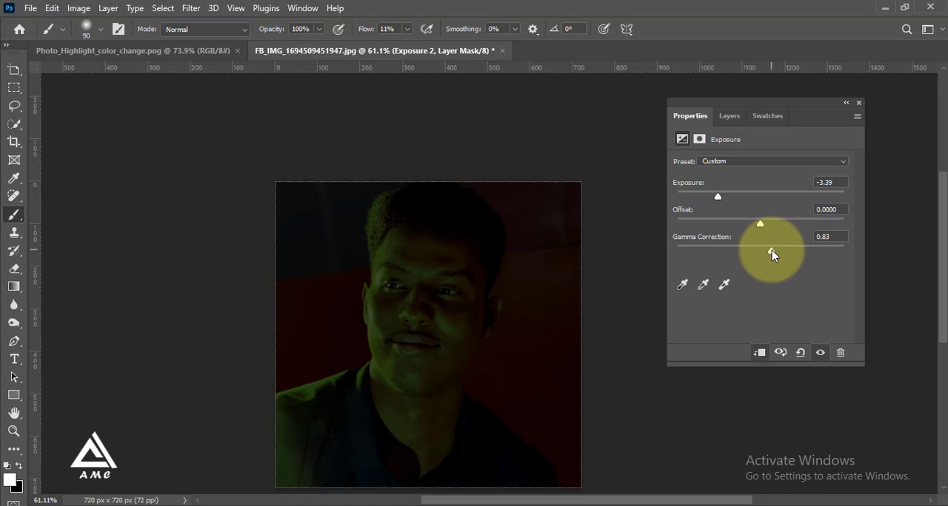
left_click(730, 118)
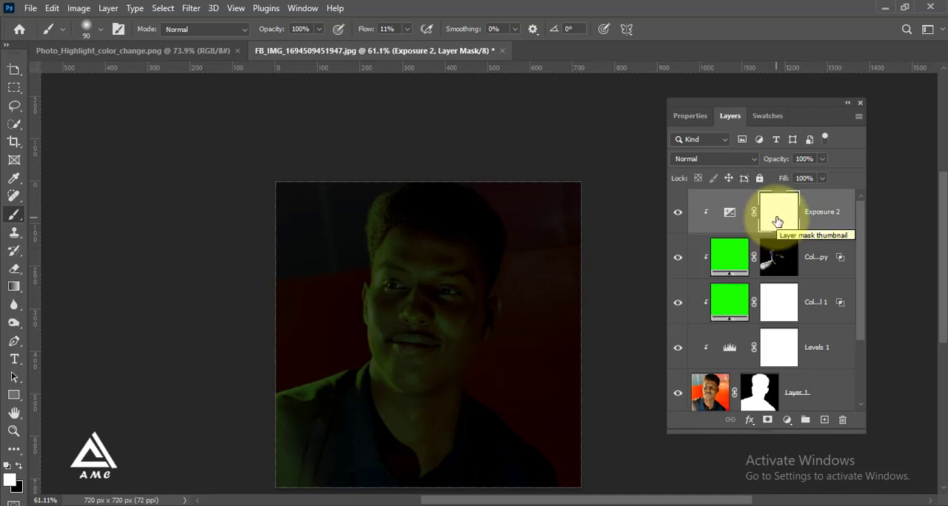
key("ctrl+i")
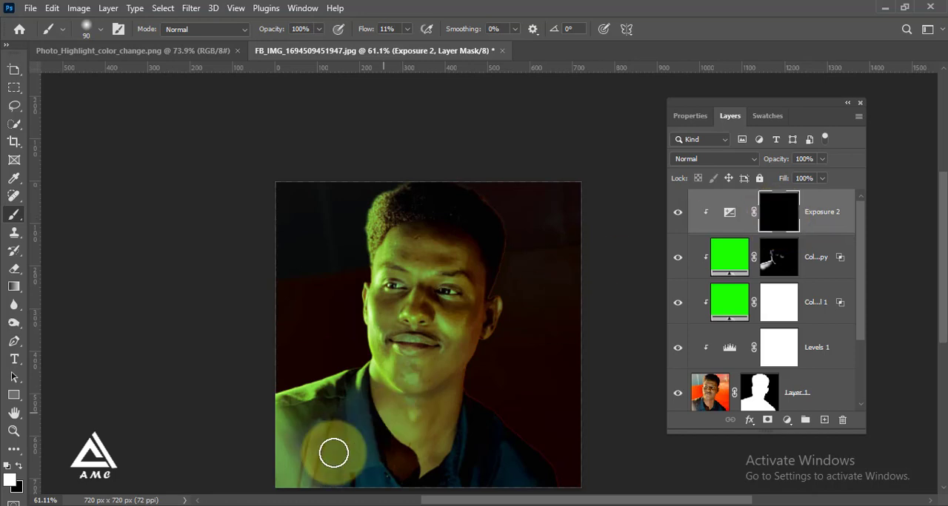
Step: Try to paint the inverted Exposure mask over the shirt's lit shoulder with the 90 px brush at 11% flow
scroll(302, 482, "up", 5)
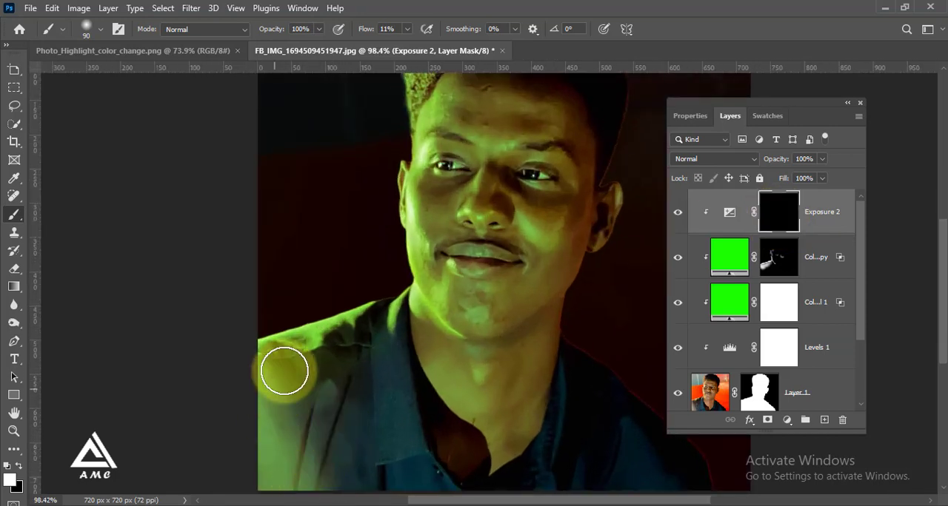
left_click_drag(295, 412, 303, 413)
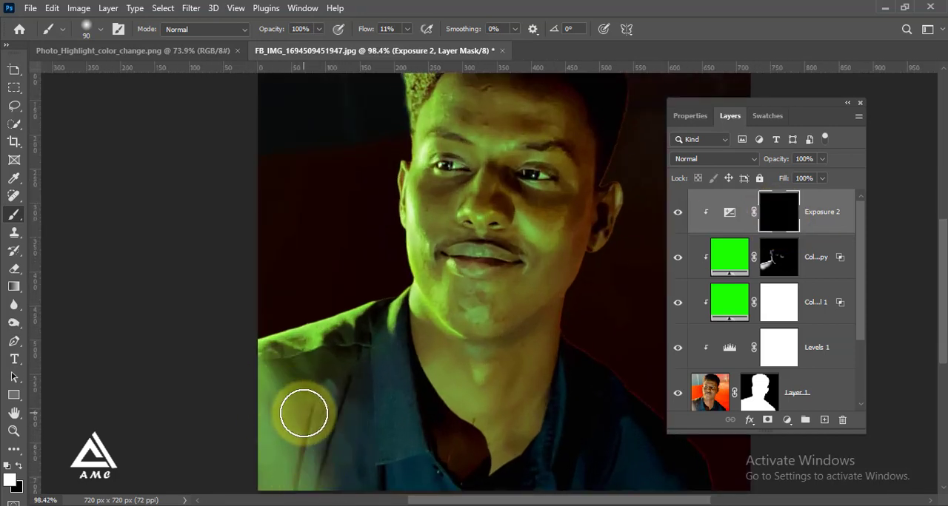
left_click(18, 466)
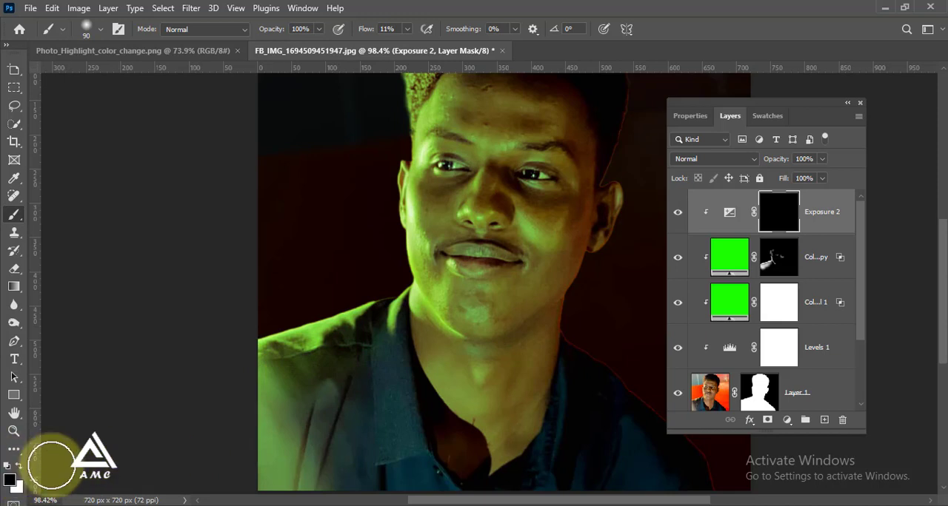
mouse_move(336, 408)
left_mouse_down()
mouse_move(302, 467)
mouse_move(308, 443)
mouse_move(254, 411)
mouse_move(254, 453)
mouse_move(291, 385)
mouse_move(289, 406)
mouse_move(324, 392)
mouse_move(336, 401)
mouse_move(324, 432)
left_mouse_up()
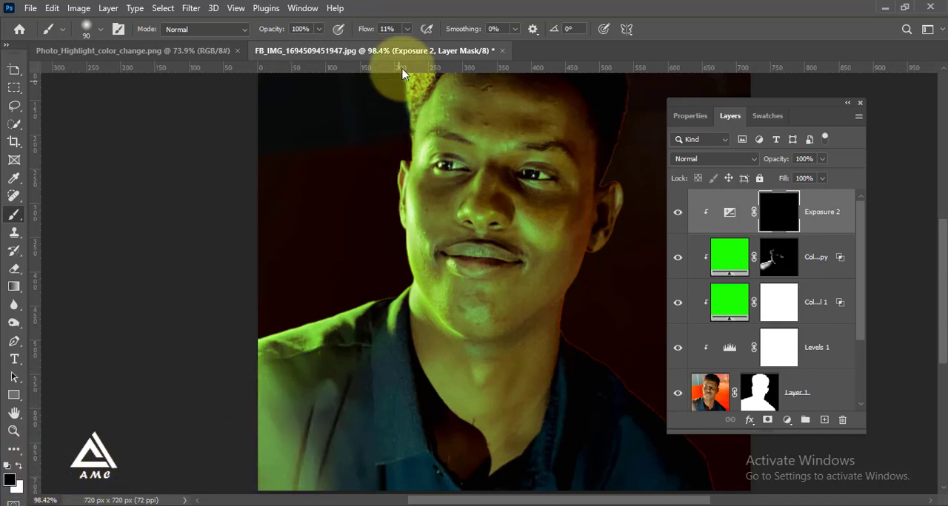
Step: Set the brush flow to 100% and paint the Exposure mask white over the shirt's lit lower front and along its bottom edge
left_click_drag(403, 32, 464, 45)
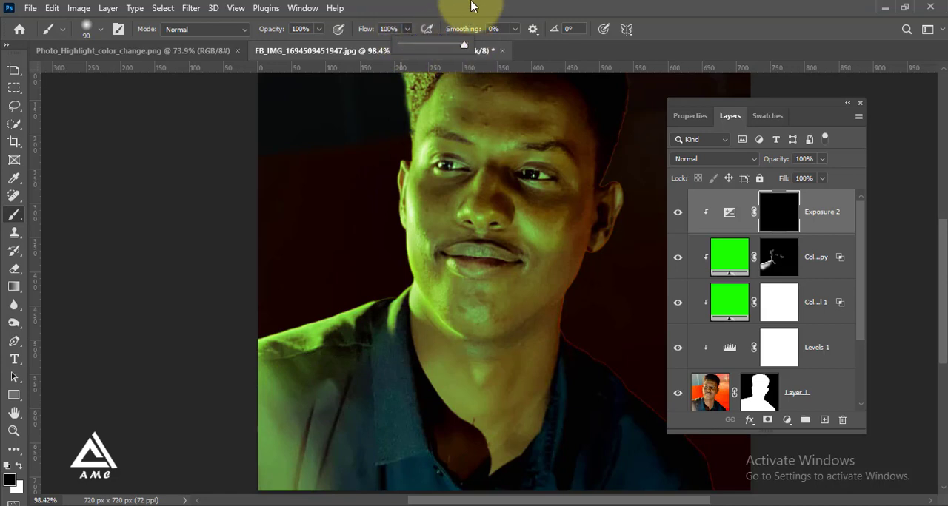
left_click(468, 285)
mouse_move(349, 382)
left_mouse_down()
mouse_move(319, 367)
mouse_move(292, 479)
mouse_move(333, 408)
mouse_move(316, 459)
mouse_move(333, 405)
mouse_move(321, 433)
mouse_move(268, 445)
mouse_move(254, 403)
mouse_move(256, 414)
mouse_move(283, 411)
mouse_move(267, 469)
mouse_move(257, 469)
mouse_move(324, 441)
mouse_move(330, 448)
mouse_move(342, 373)
mouse_move(334, 424)
mouse_move(381, 363)
mouse_move(377, 447)
mouse_move(427, 345)
mouse_move(453, 422)
mouse_move(475, 380)
mouse_move(465, 431)
left_mouse_up()
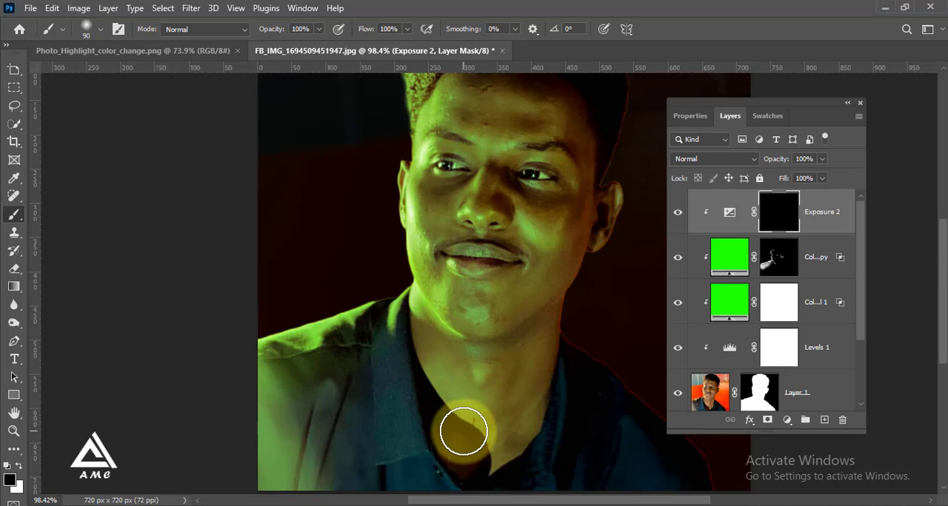
mouse_move(463, 432)
left_mouse_down()
mouse_move(406, 400)
mouse_move(406, 372)
left_mouse_up()
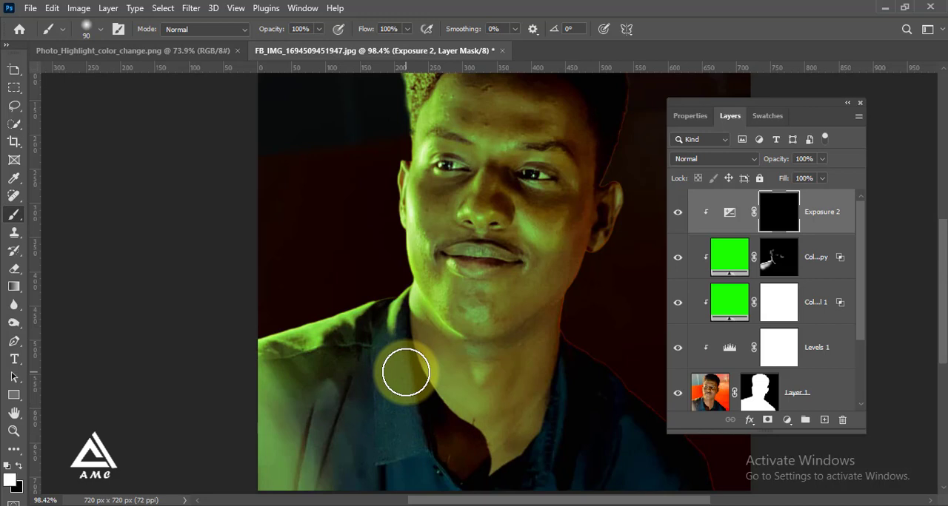
mouse_move(406, 372)
left_mouse_down()
mouse_move(375, 362)
mouse_move(334, 372)
mouse_move(311, 458)
mouse_move(310, 399)
mouse_move(262, 431)
mouse_move(278, 483)
mouse_move(300, 486)
mouse_move(299, 445)
mouse_move(282, 448)
mouse_move(281, 473)
left_mouse_up()
scroll(366, 366, "down", 4)
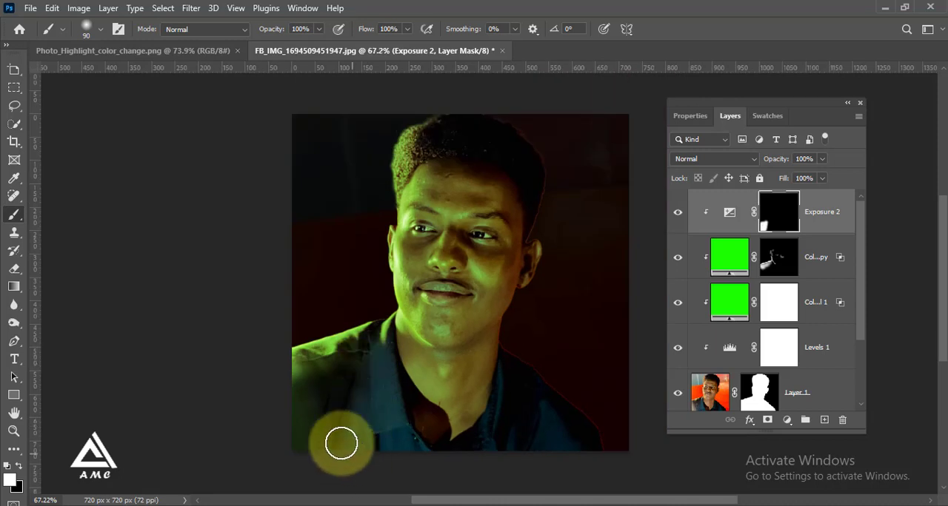
mouse_move(340, 444)
left_mouse_down()
mouse_move(317, 453)
mouse_move(292, 387)
mouse_move(276, 395)
mouse_move(334, 430)
mouse_move(312, 467)
mouse_move(331, 454)
mouse_move(319, 423)
mouse_move(342, 435)
mouse_move(351, 464)
mouse_move(282, 441)
mouse_move(331, 447)
mouse_move(343, 406)
mouse_move(354, 406)
mouse_move(360, 475)
mouse_move(357, 457)
mouse_move(364, 464)
mouse_move(273, 464)
mouse_move(521, 460)
mouse_move(315, 473)
mouse_move(469, 472)
mouse_move(345, 471)
mouse_move(348, 454)
mouse_move(480, 462)
left_mouse_up()
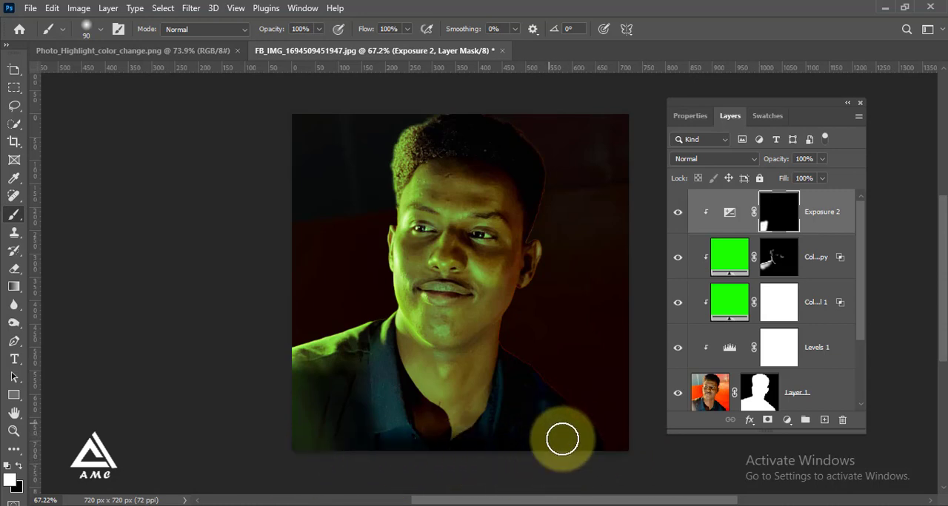
left_click_drag(602, 468, 596, 468)
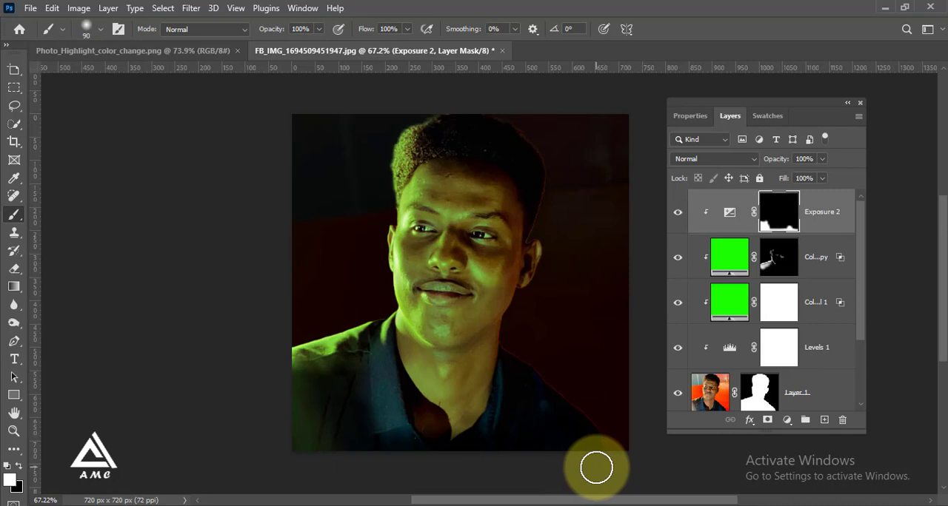
Step: Paint the Exposure mask white along the shadow-side shoulder and neck edges with a 35 px brush
scroll(597, 468, "up", 1)
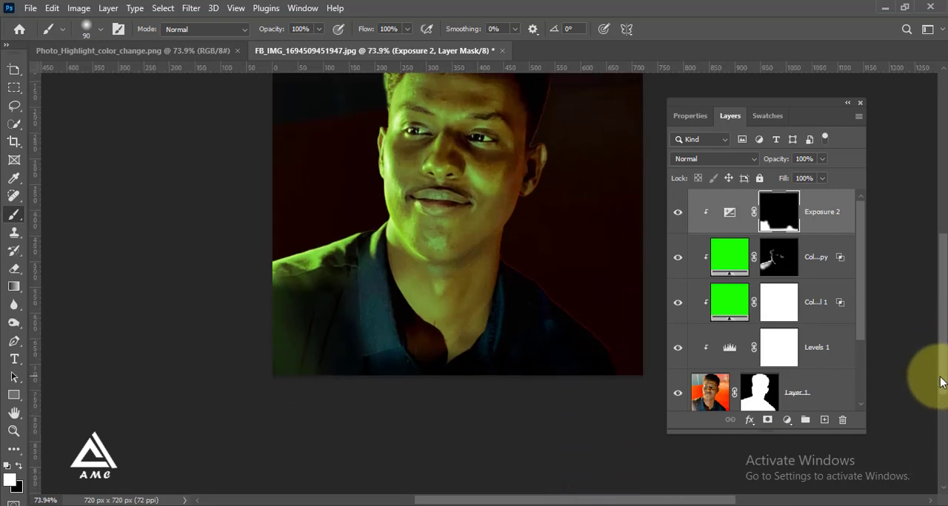
scroll(605, 338, "up", 2)
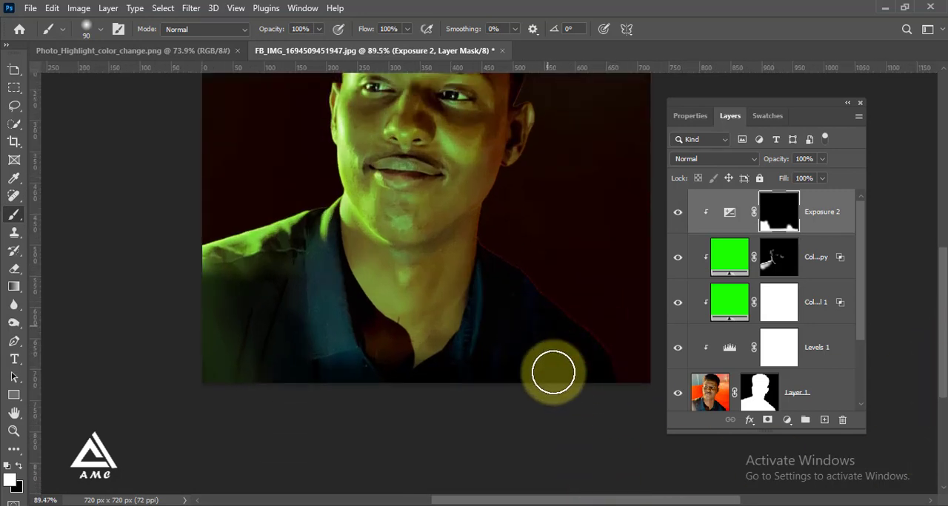
scroll(575, 273, "down", 4)
scroll(579, 241, "up", 4)
scroll(546, 306, "up", 2)
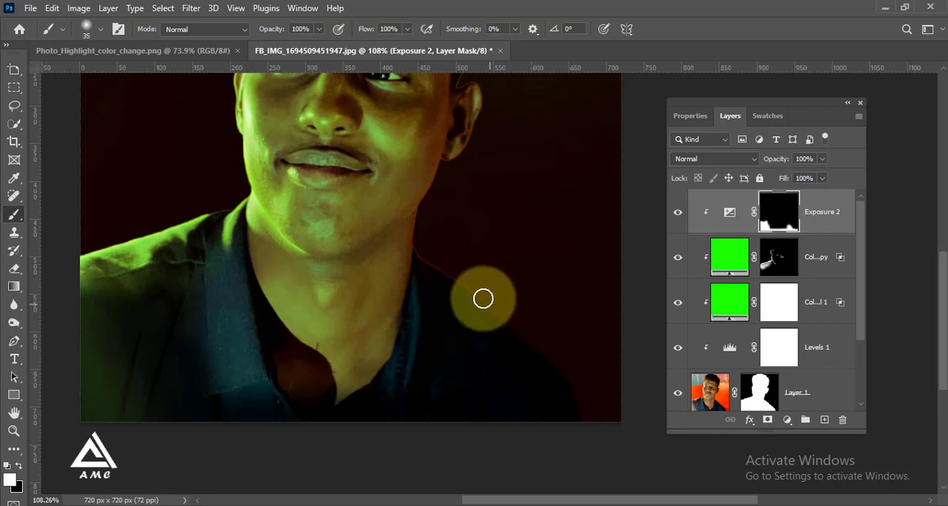
scroll(542, 393, "down", 6)
scroll(453, 226, "up", 5)
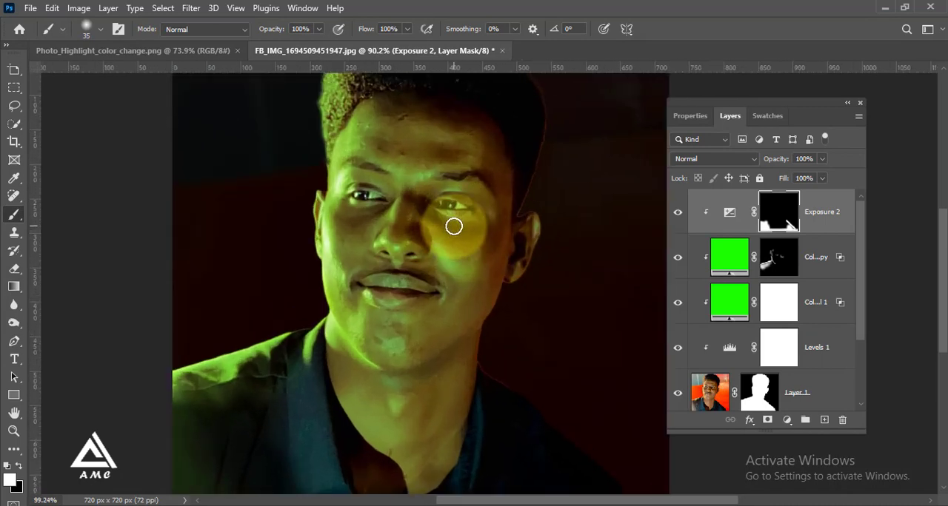
scroll(540, 226, "up", 3)
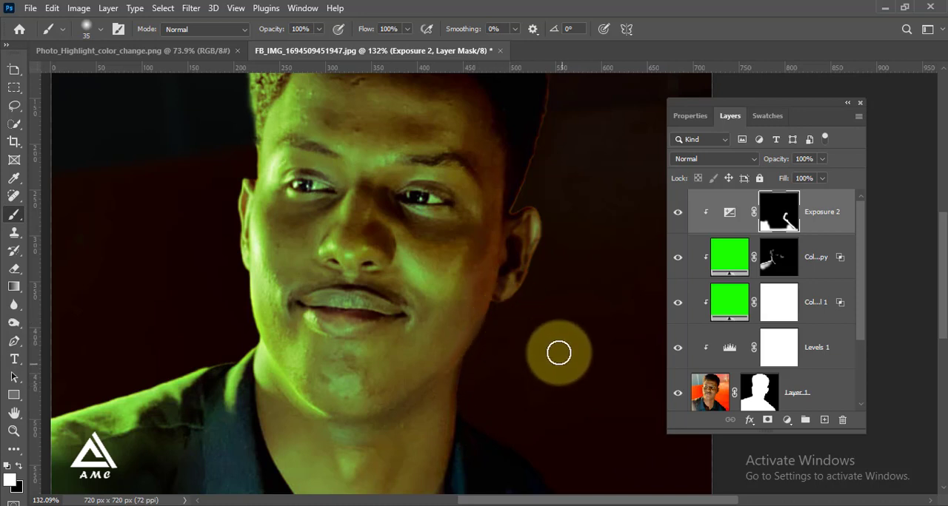
Step: Paint the Exposure mask white along the hair's shadow-side edge down to the ear
scroll(558, 349, "down", 5)
scroll(543, 239, "up", 3)
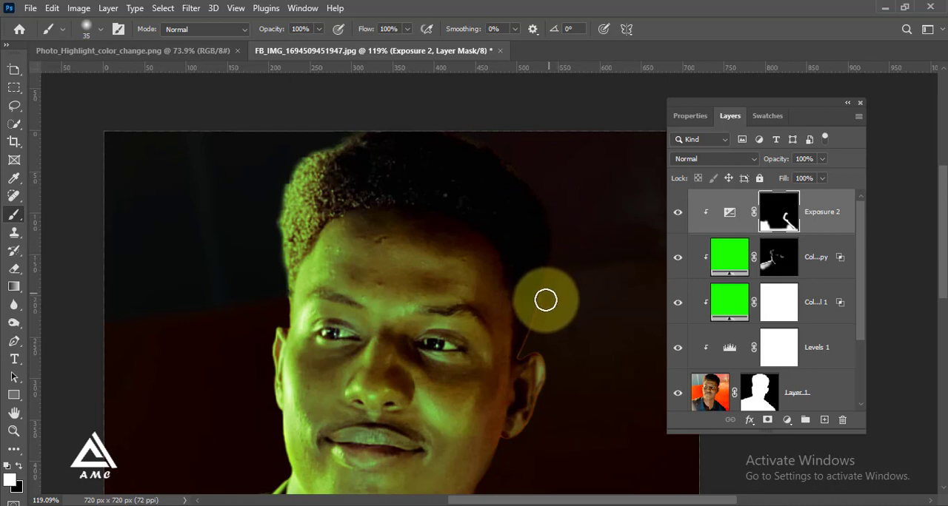
left_click_drag(537, 338, 541, 346)
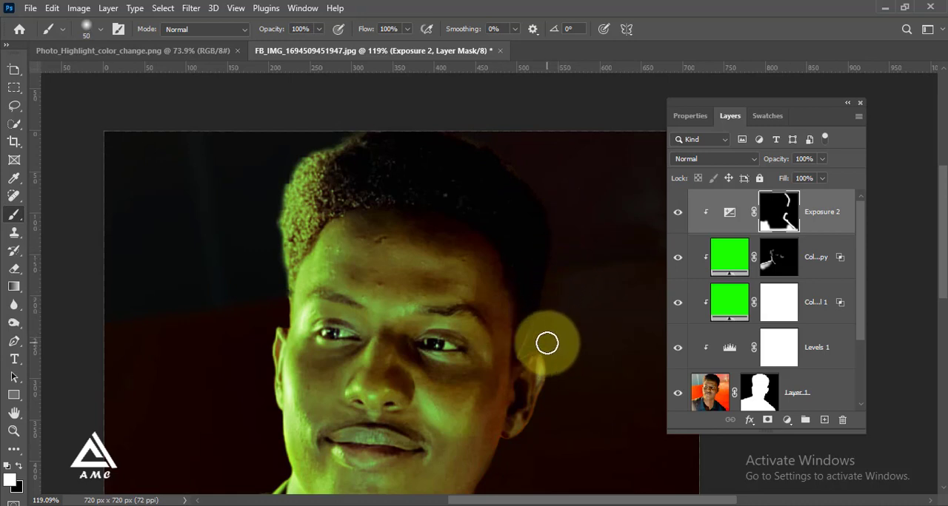
Step: Lower the brush flow to 33% and darken the shadow-side ear on the Exposure mask with a 70 px brush
left_click(364, 45)
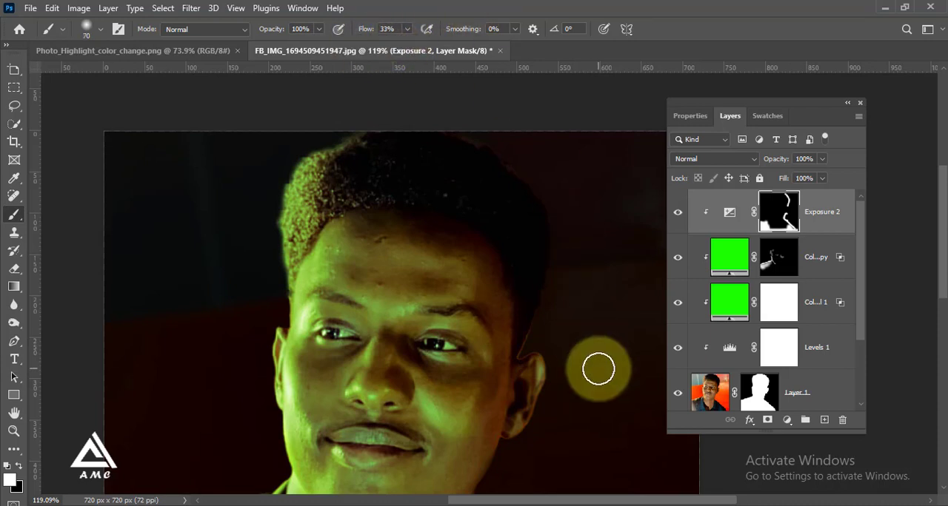
mouse_move(533, 359)
left_mouse_down()
mouse_move(555, 401)
mouse_move(550, 447)
left_mouse_up()
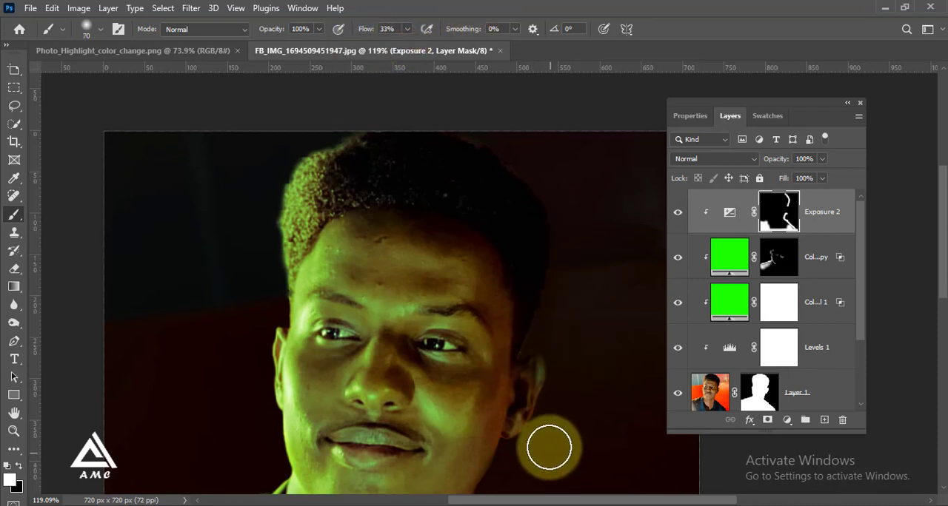
left_click_drag(568, 374, 536, 397)
scroll(573, 339, "down", 5)
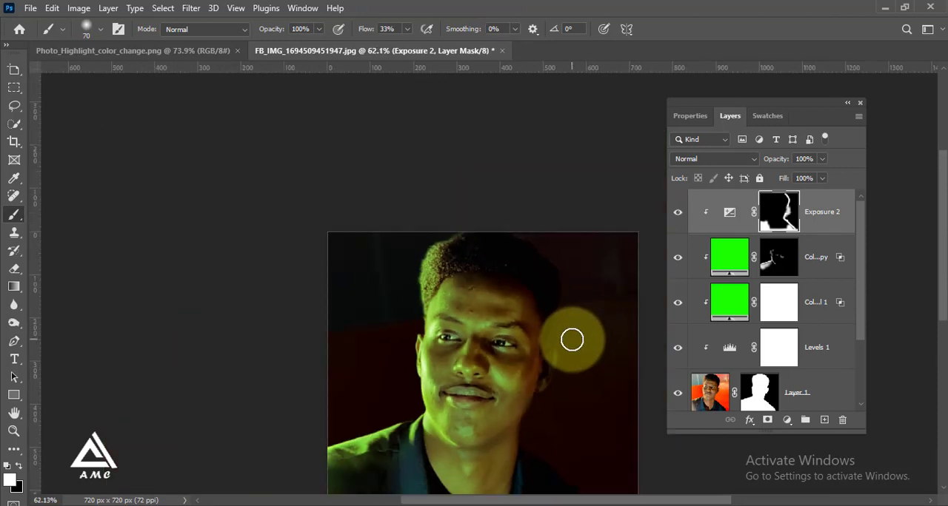
Step: Softly darken the shadow side of the face and neck on the Exposure mask with a 125 px brush at 15% flow
scroll(591, 459, "up", 5)
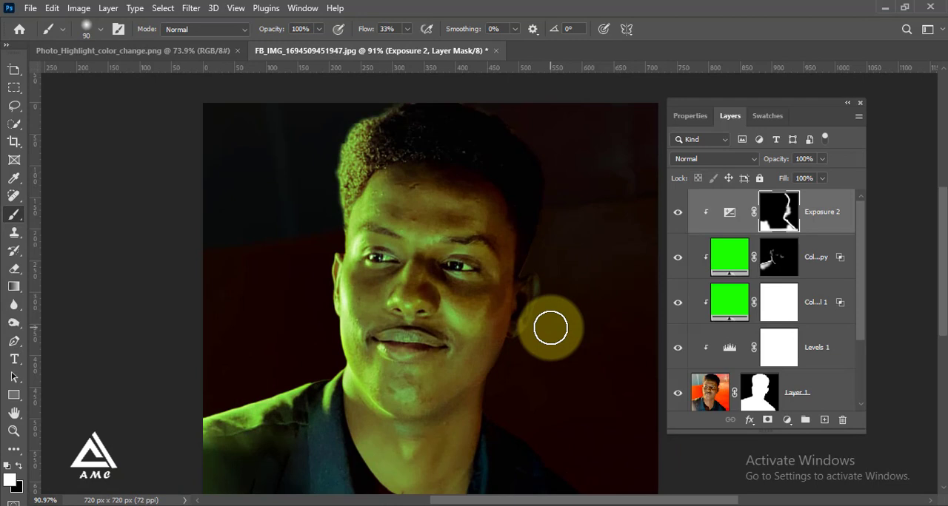
scroll(550, 341, "down", 1)
scroll(557, 455, "up", 1)
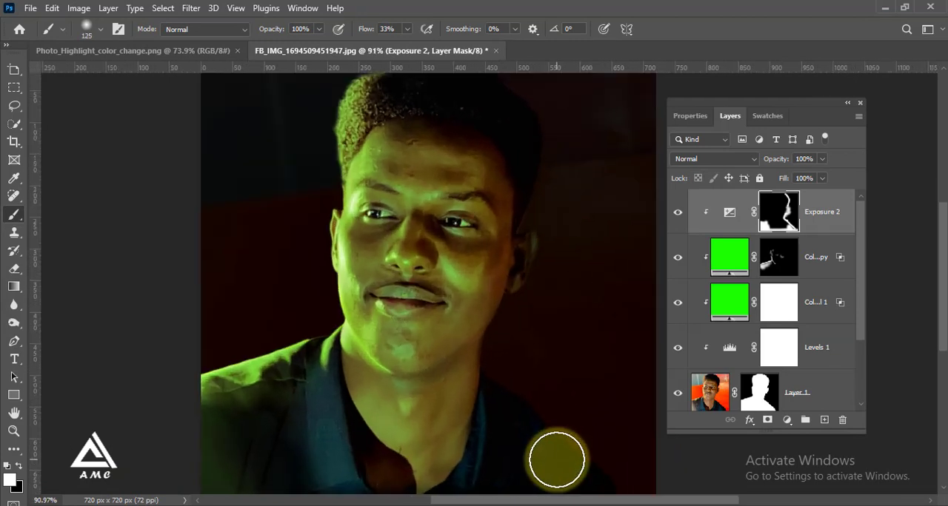
left_click(406, 28)
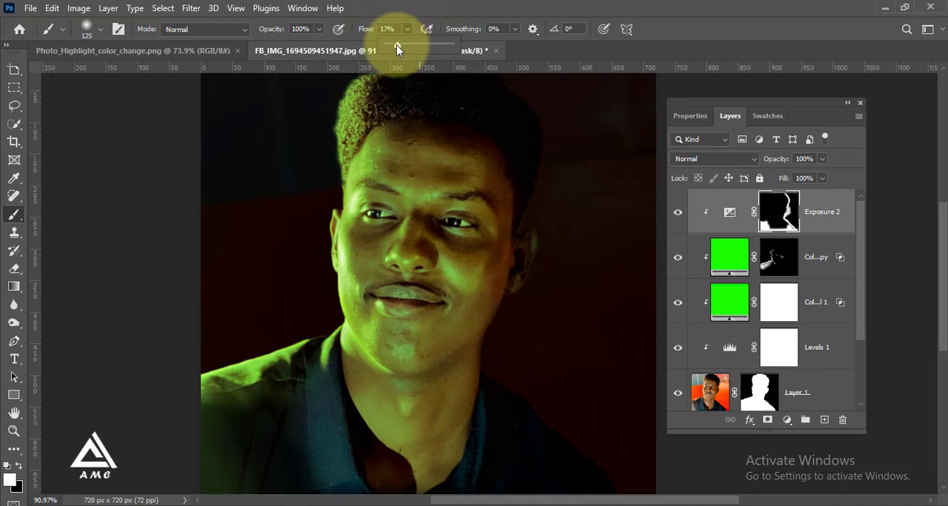
left_click_drag(396, 49, 394, 49)
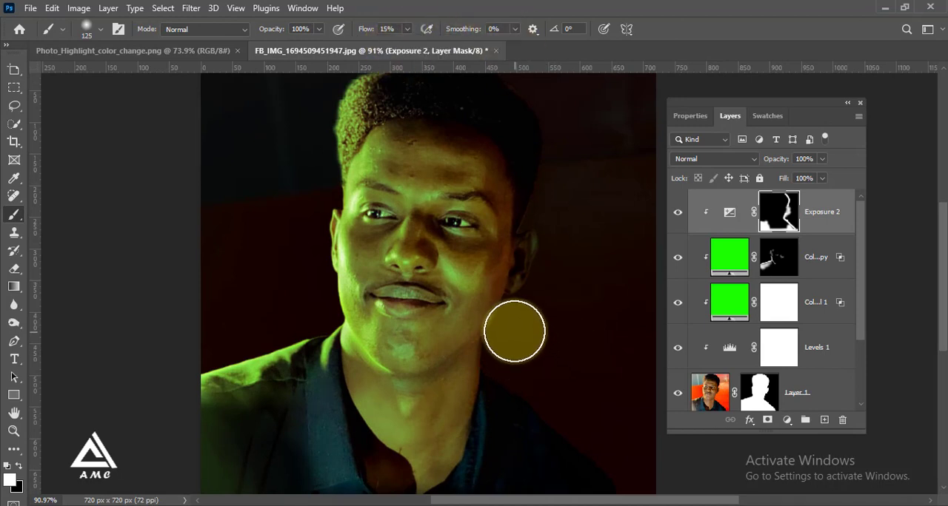
mouse_move(480, 405)
left_mouse_down()
mouse_move(486, 429)
mouse_move(489, 398)
mouse_move(479, 419)
mouse_move(495, 436)
mouse_move(481, 466)
left_mouse_up()
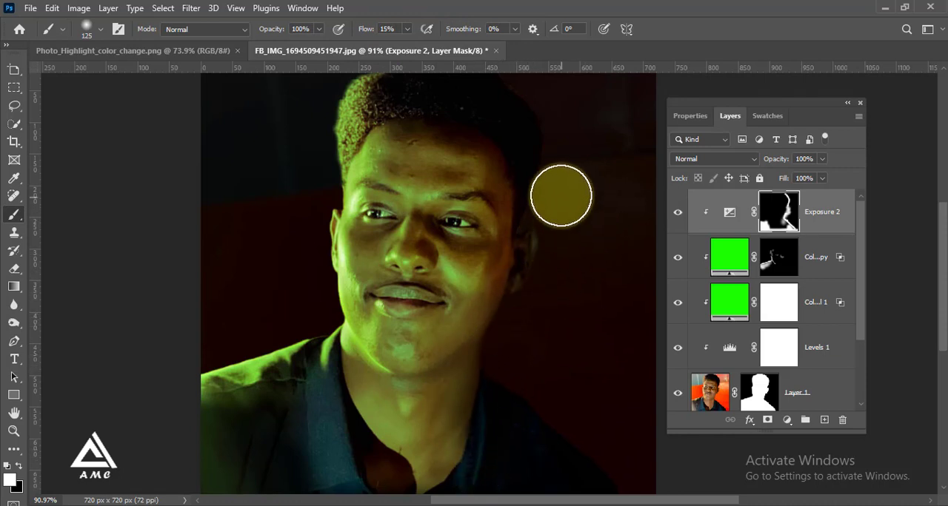
scroll(576, 203, "down", 3)
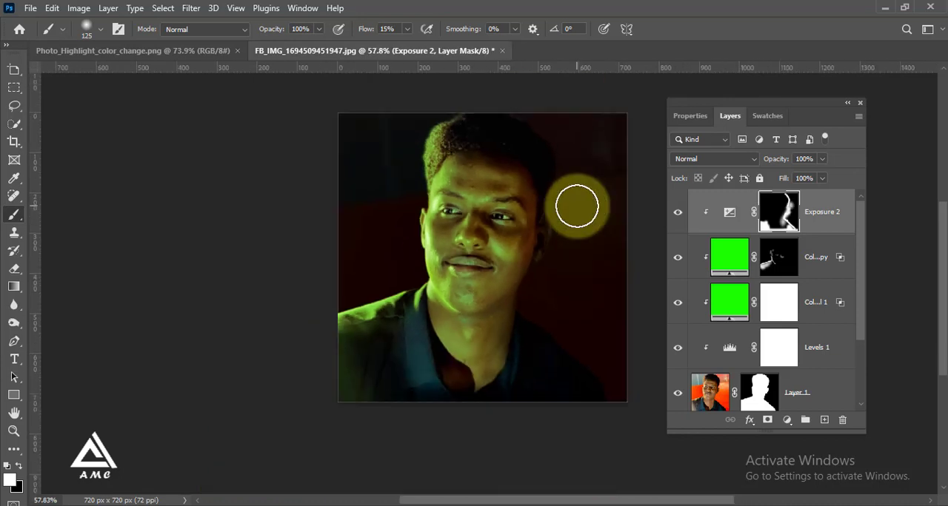
Step: Switch the foreground colour to black and size the brush to 100 px for the Exposure mask
scroll(580, 323, "down", 1)
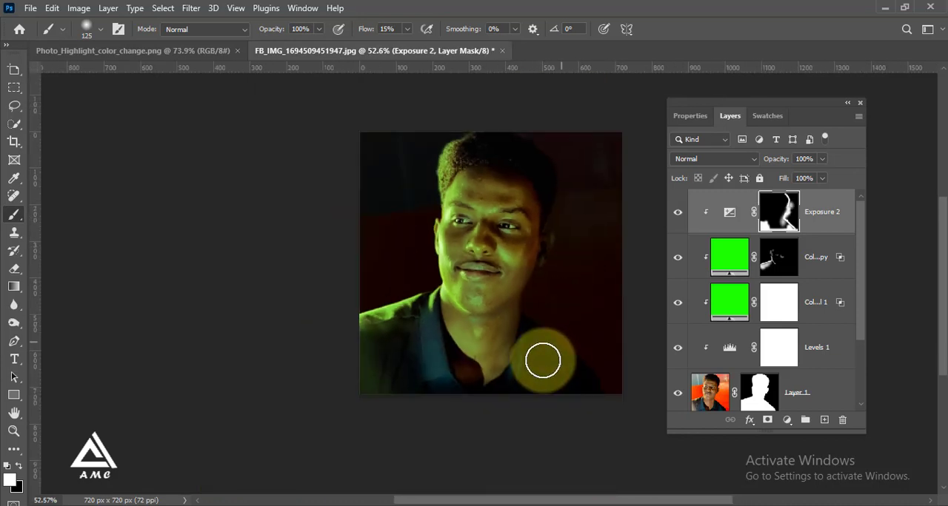
scroll(616, 200, "up", 3)
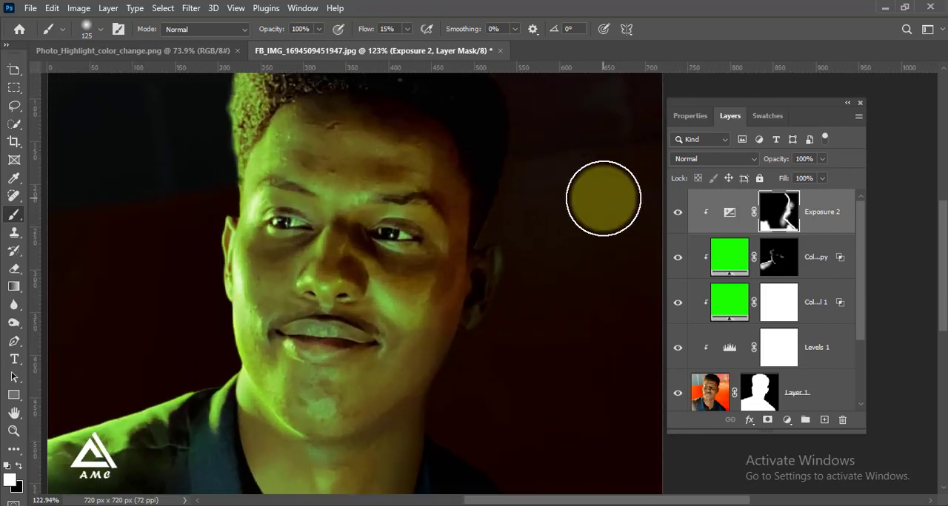
left_click(20, 466)
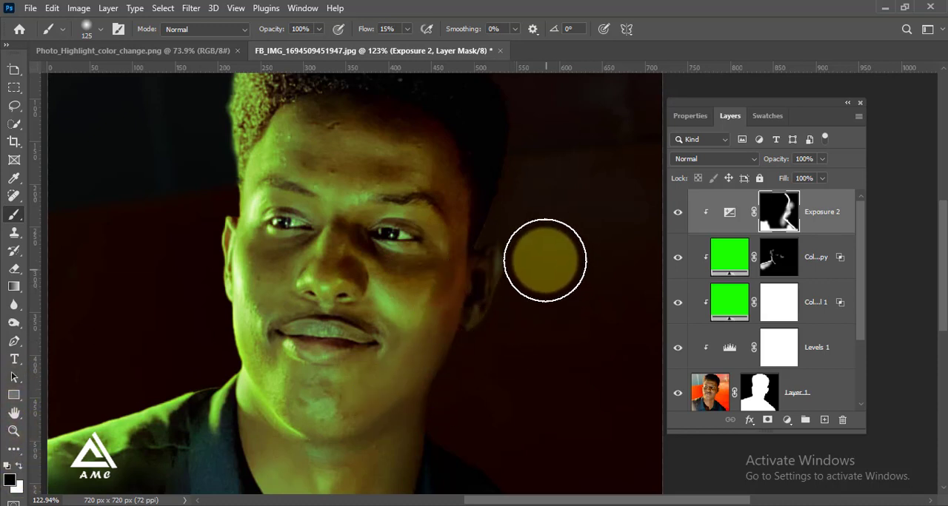
scroll(561, 303, "down", 3)
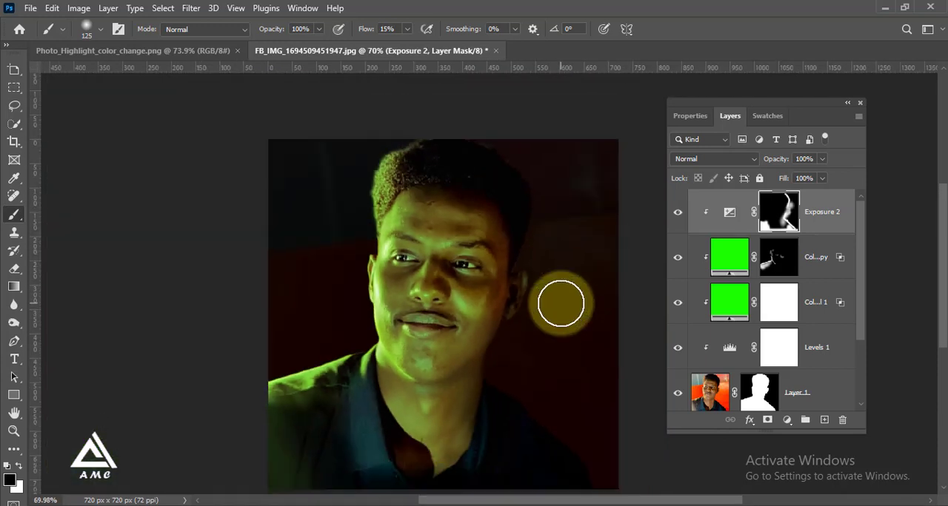
scroll(592, 467, "up", 3)
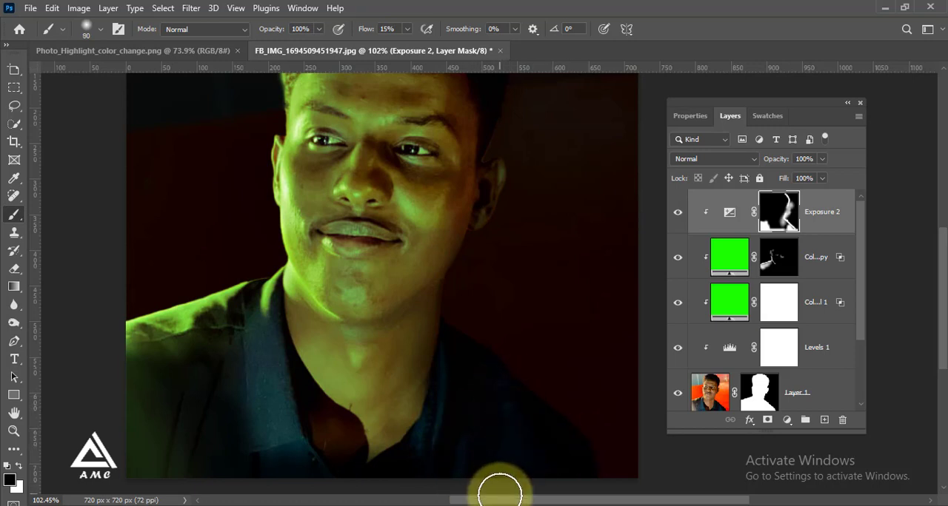
key("[")
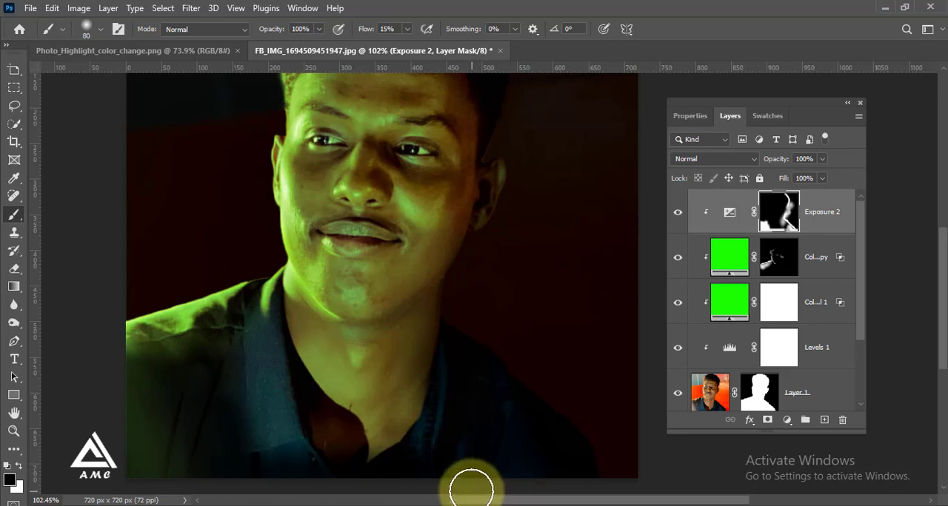
scroll(308, 398, "down", 2)
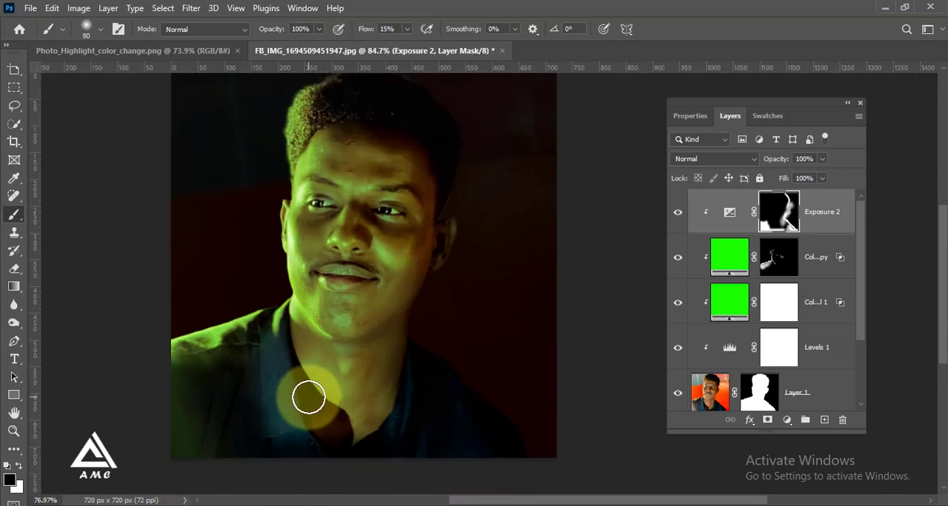
scroll(136, 417, "up", 2)
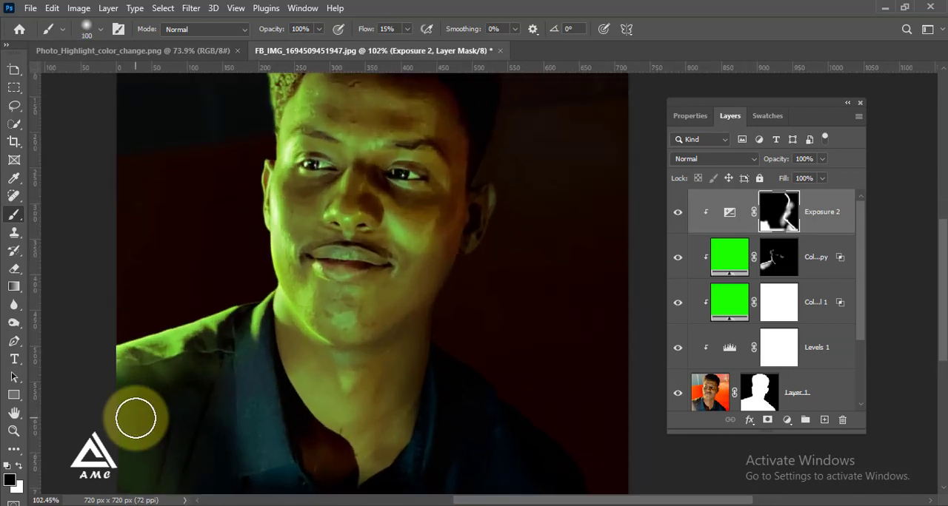
Step: Lower the brush flow to 2% and softly paint black over the lit-side shoulder and lower shirt on the Exposure mask
left_click(406, 30)
left_click_drag(408, 45, 400, 46)
key("x")
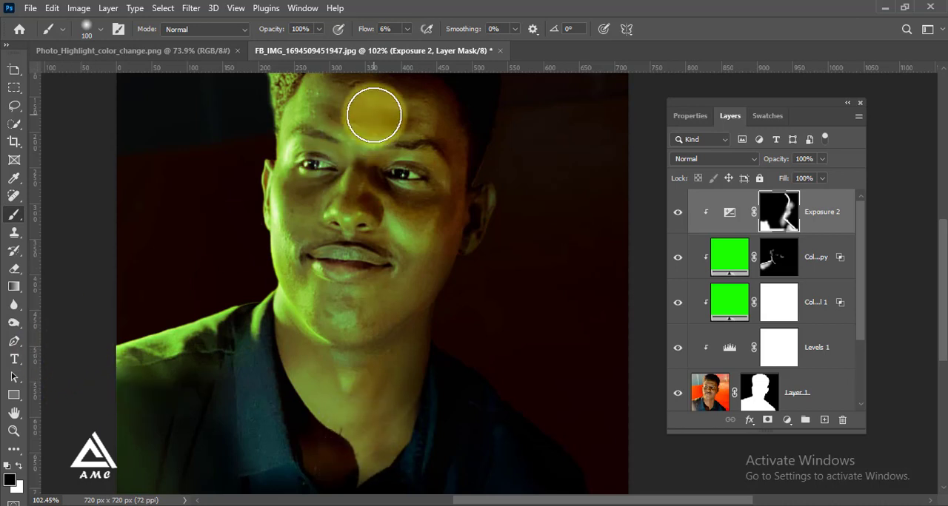
left_click(406, 30)
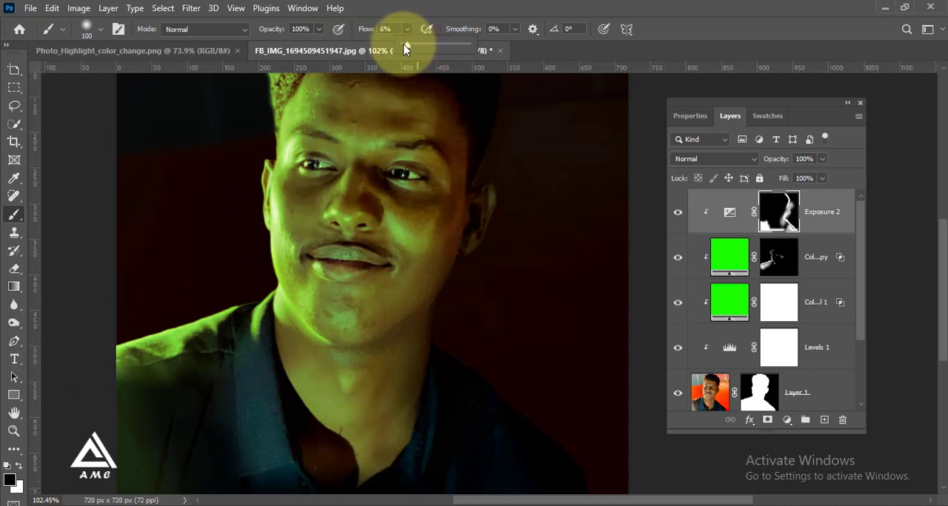
left_click(402, 7)
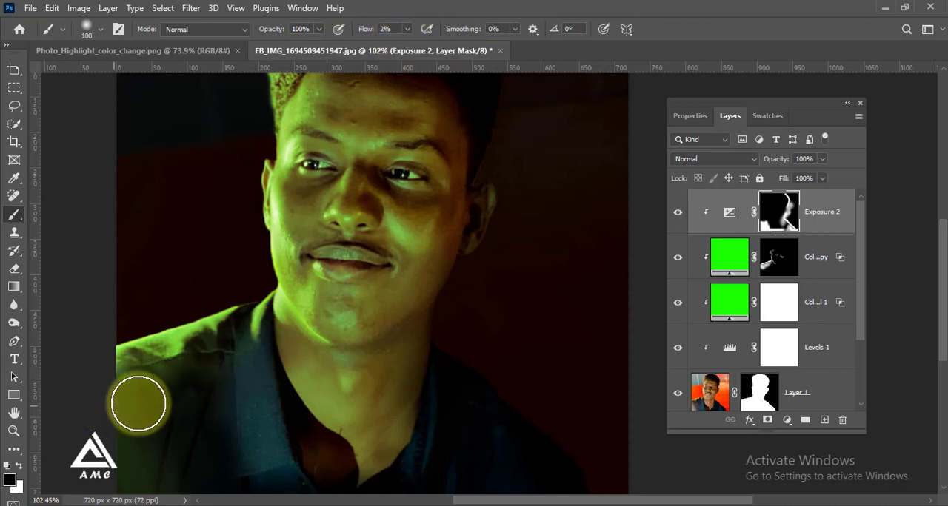
mouse_move(105, 362)
left_mouse_down()
mouse_move(157, 375)
mouse_move(126, 374)
mouse_move(179, 415)
mouse_move(145, 416)
mouse_move(142, 390)
mouse_move(189, 397)
mouse_move(211, 427)
mouse_move(224, 392)
left_mouse_up()
scroll(228, 344, "down", 5)
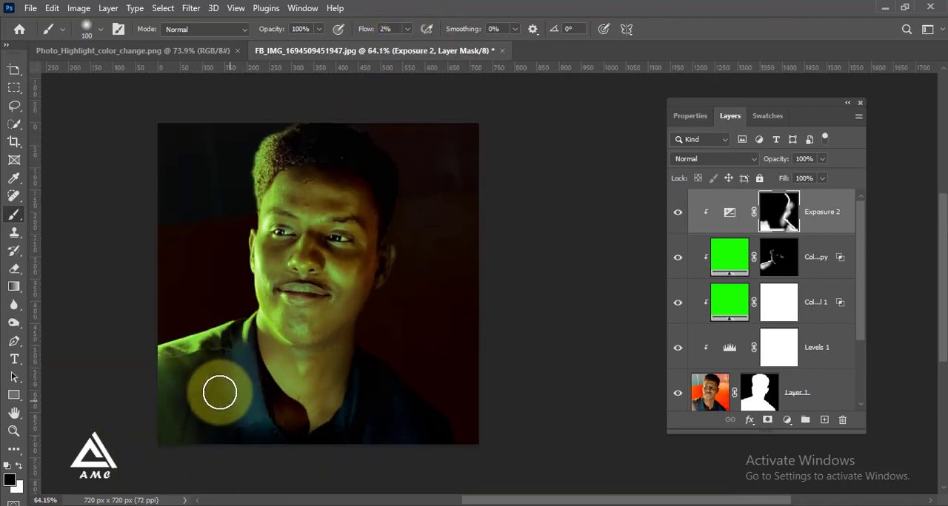
mouse_move(244, 462)
left_mouse_down()
mouse_move(230, 409)
mouse_move(214, 399)
mouse_move(253, 460)
mouse_move(217, 420)
mouse_move(219, 471)
mouse_move(195, 465)
left_mouse_up()
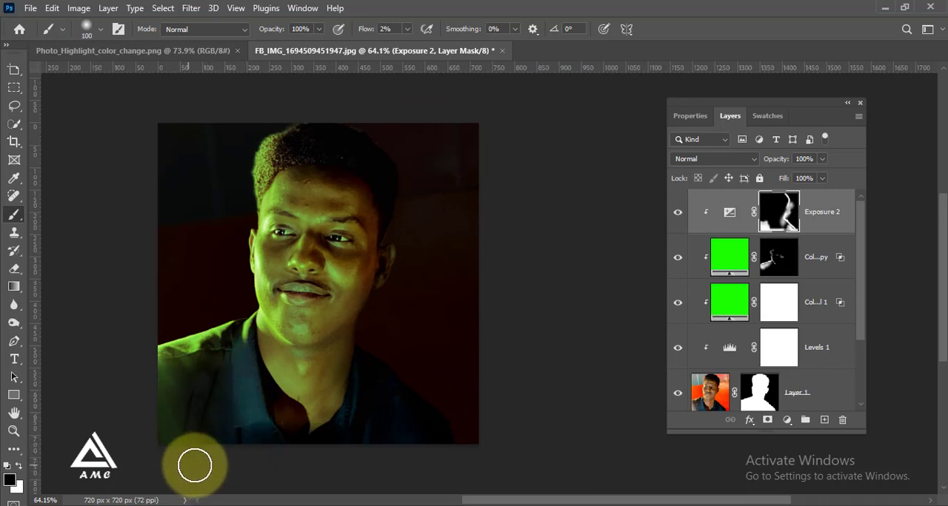
Step: Paint the Exposure mask white over the lower corner of the lit-side shirt with a 175 px brush at 54% flow
scroll(450, 344, "down", 5)
scroll(268, 418, "up", 3)
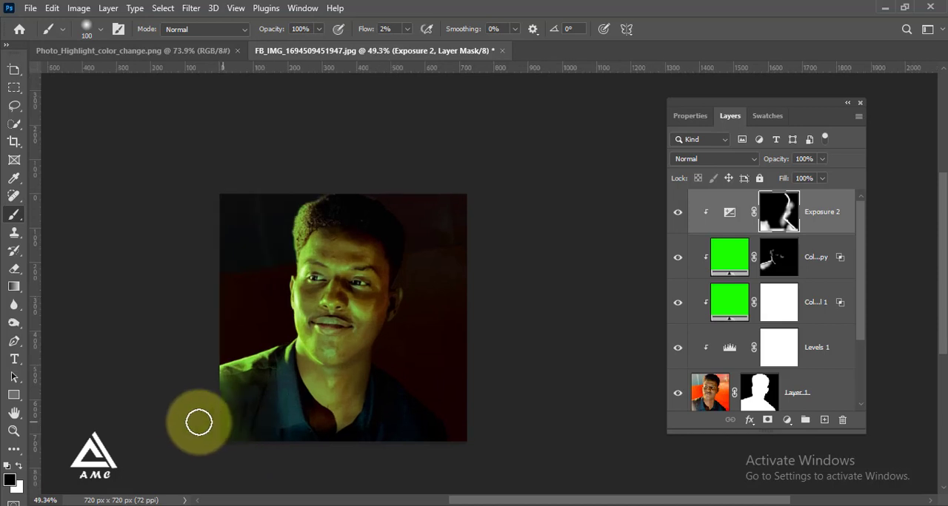
scroll(167, 437, "up", 1)
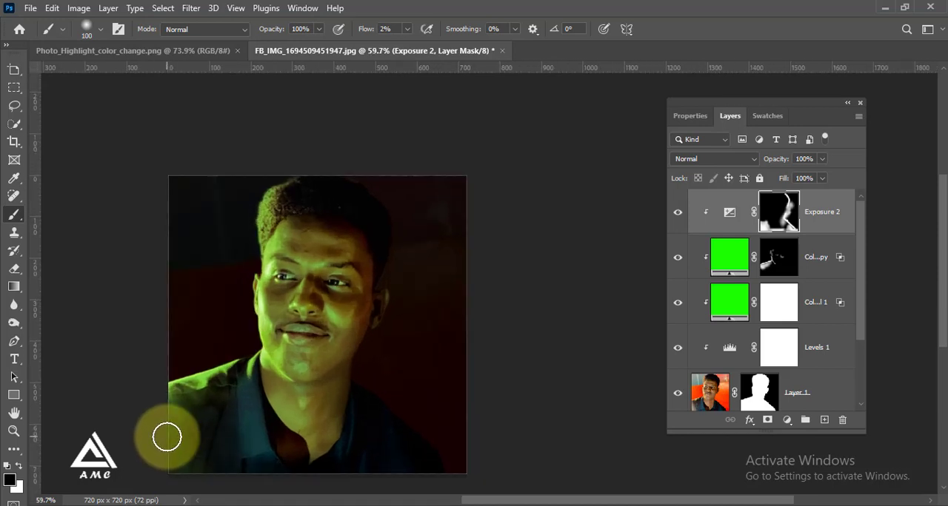
scroll(166, 437, "up", 1)
left_click_drag(941, 254, 940, 300)
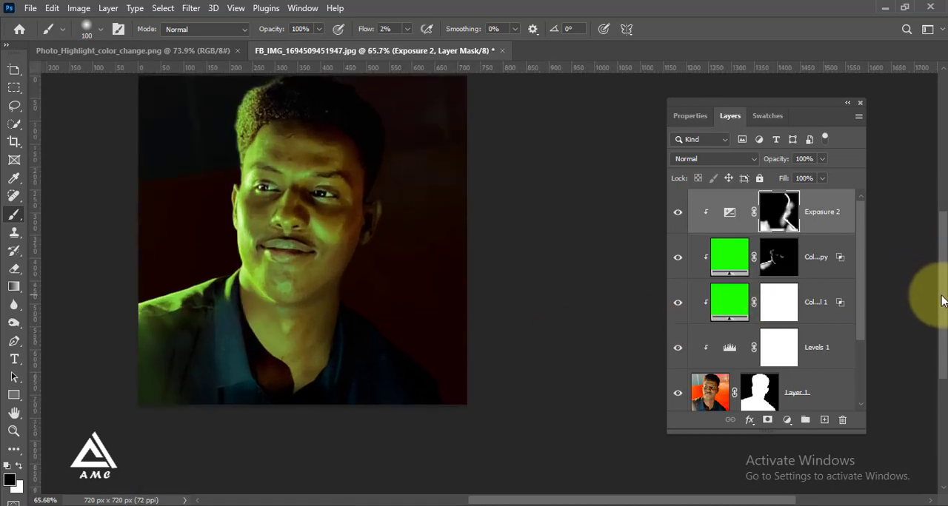
scroll(112, 321, "up", 3)
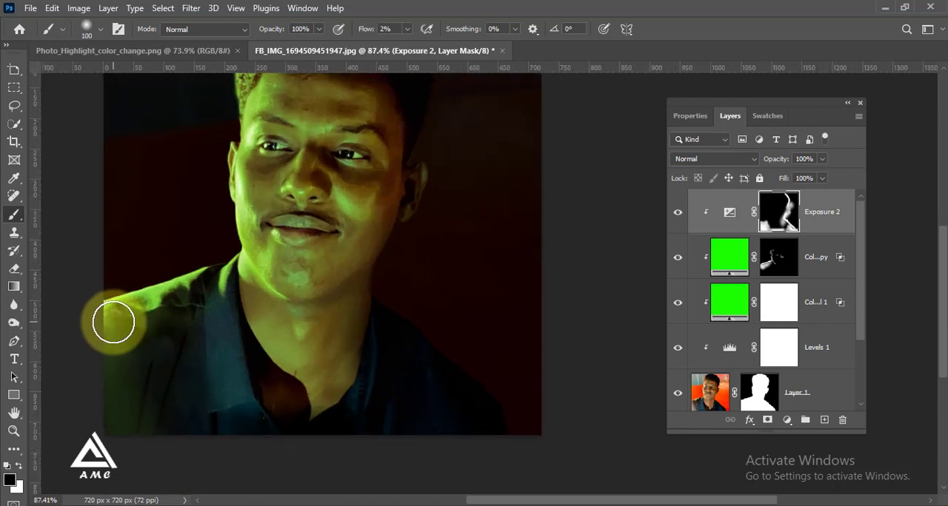
scroll(112, 321, "up", 1)
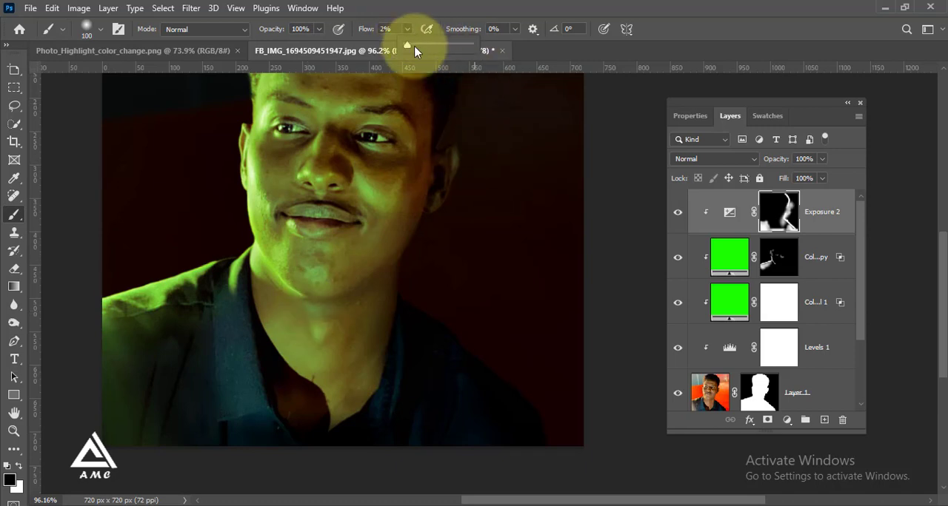
mouse_move(415, 51)
left_mouse_down()
mouse_move(441, 47)
mouse_move(415, 46)
left_mouse_up()
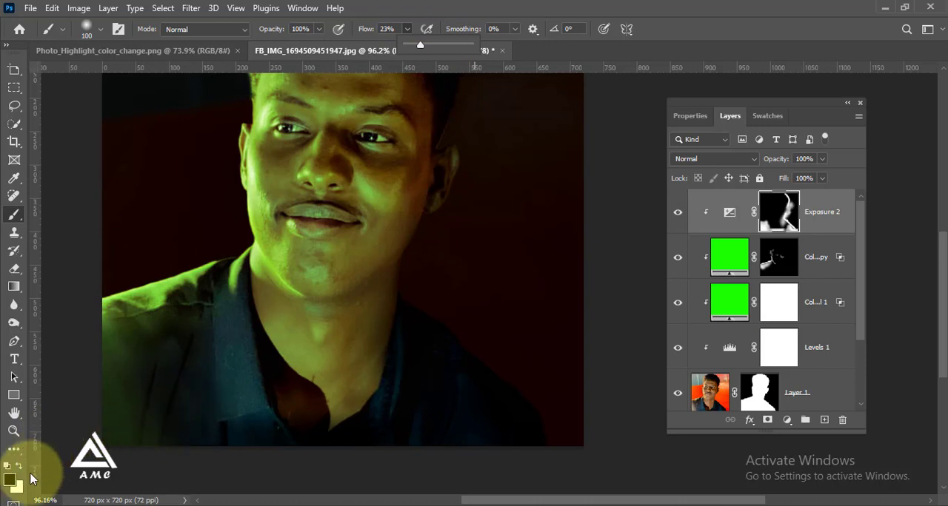
key("d")
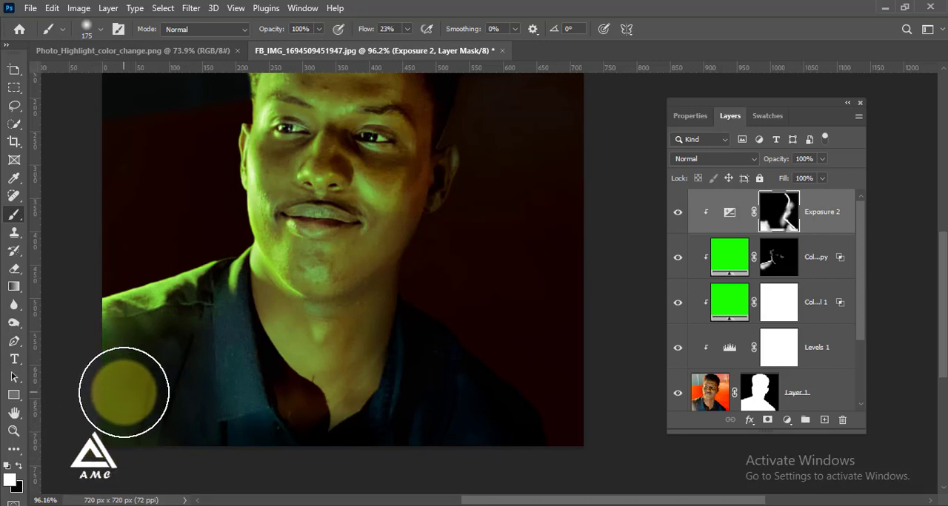
left_click(407, 29)
left_click_drag(408, 46, 430, 46)
left_click(99, 437)
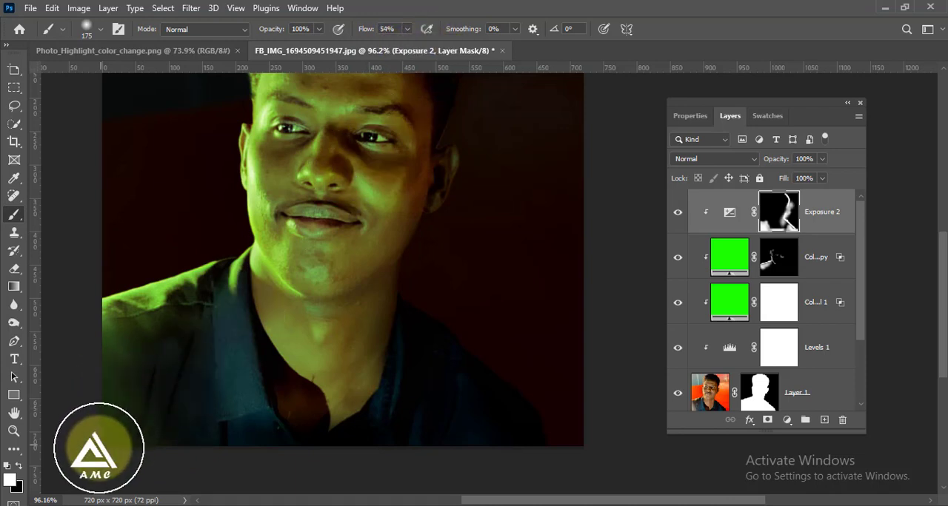
Step: Raise the brush flow to 92% and darken the lit-side shirt edge again on the Exposure mask
left_click(406, 29)
left_click(433, 48)
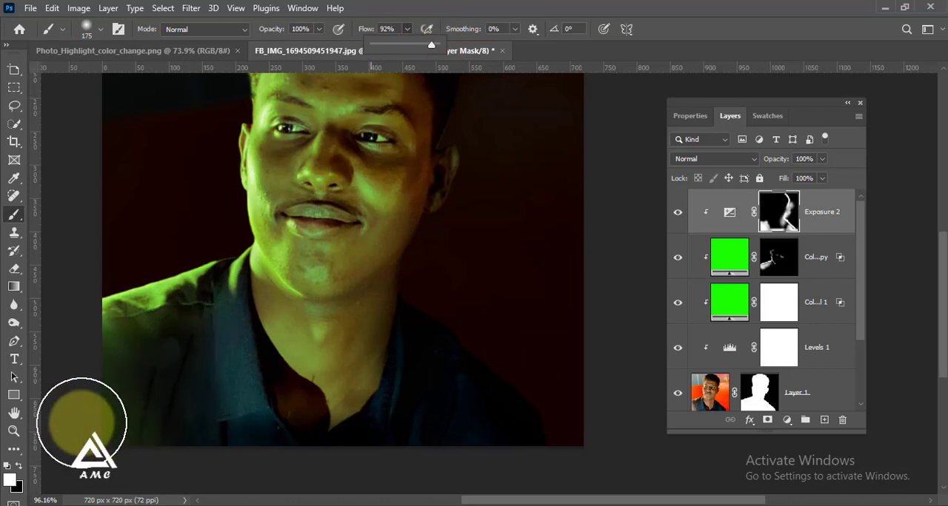
mouse_move(100, 393)
left_mouse_down()
mouse_move(93, 457)
mouse_move(117, 434)
left_mouse_up()
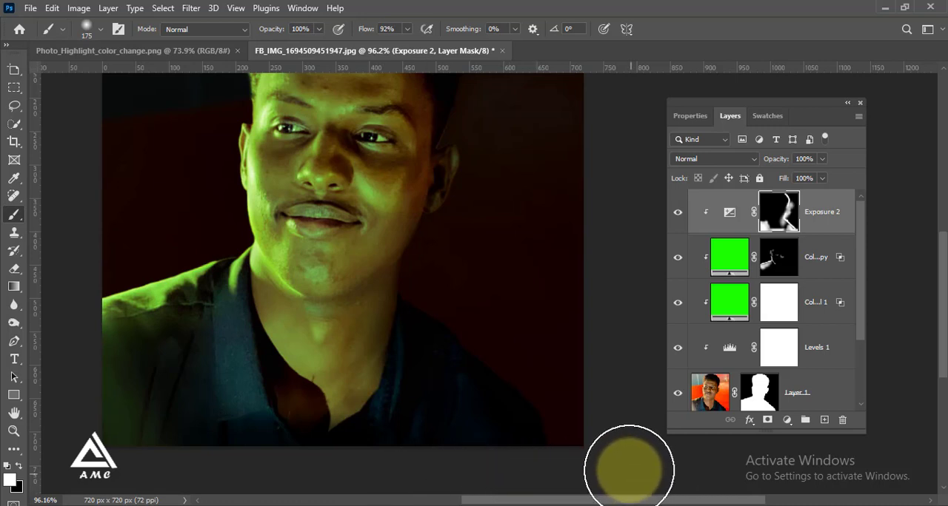
Step: Add a Hue/Saturation adjustment layer above the Exposure layer and set its master hue to -8
scroll(585, 419, "down", 2)
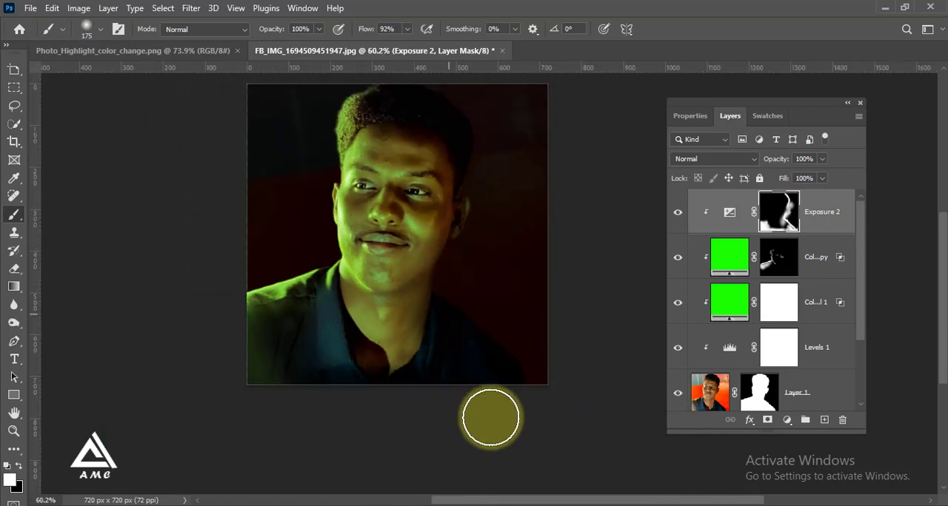
scroll(457, 176, "down", 2)
scroll(444, 171, "up", 2)
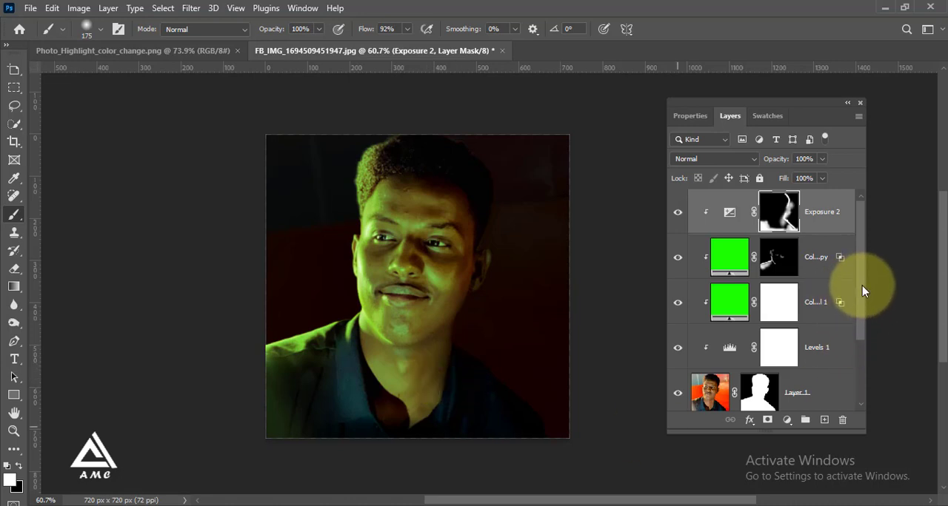
left_click(786, 420)
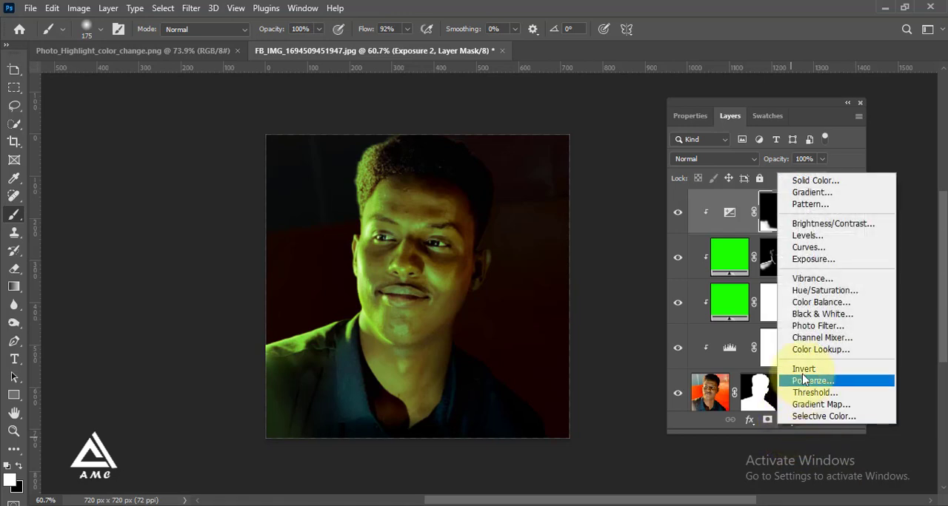
left_click(815, 296)
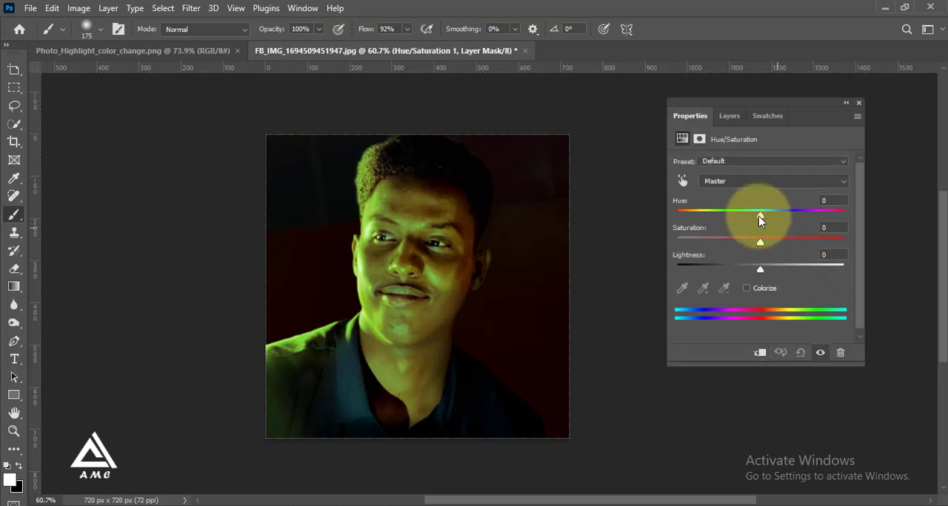
left_click_drag(765, 217, 753, 214)
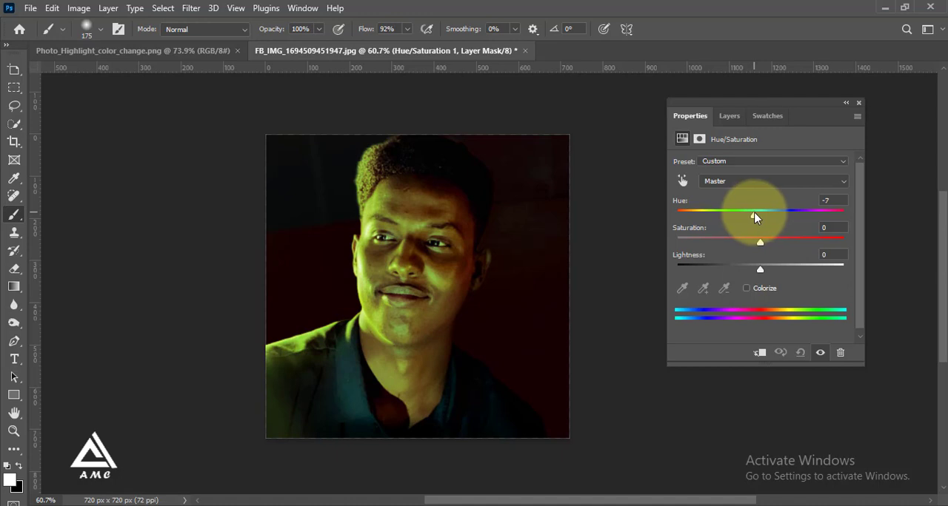
scroll(518, 299, "down", 2)
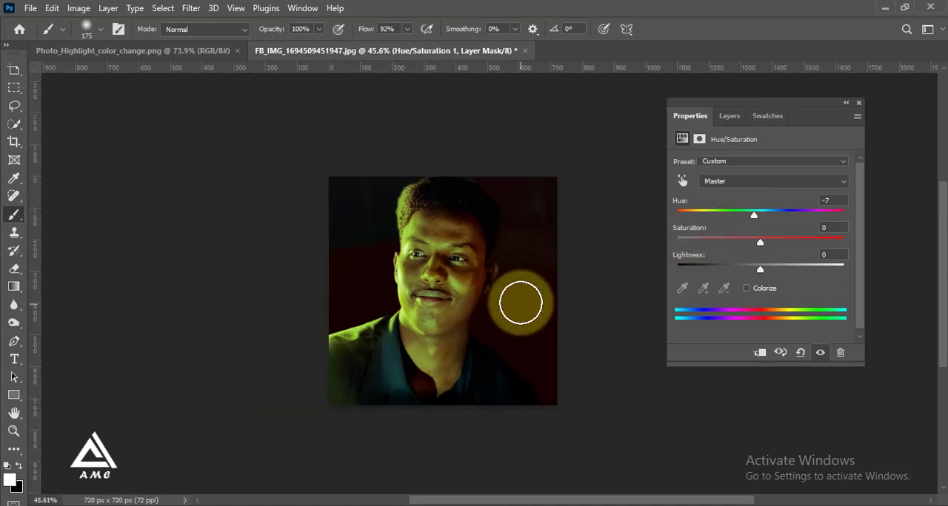
scroll(511, 265, "up", 3)
scroll(380, 286, "up", 4)
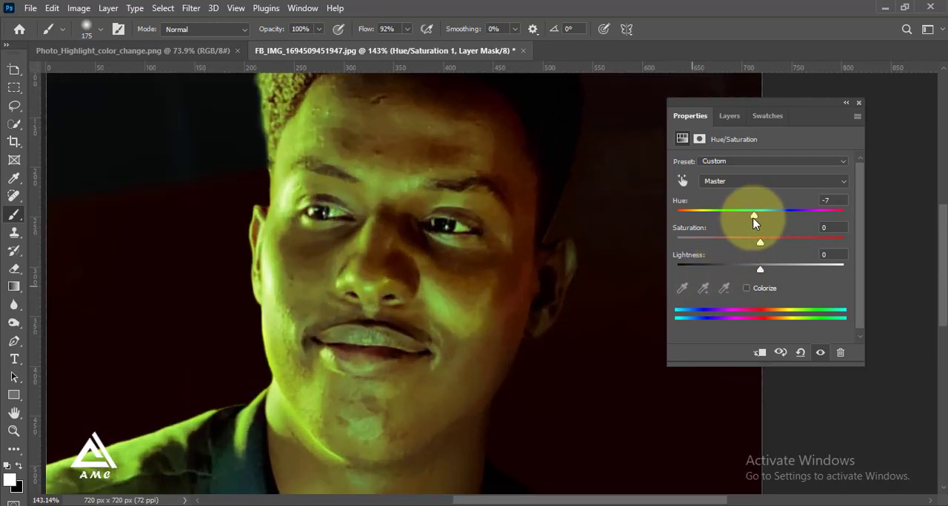
left_click_drag(756, 218, 754, 222)
scroll(508, 275, "down", 5)
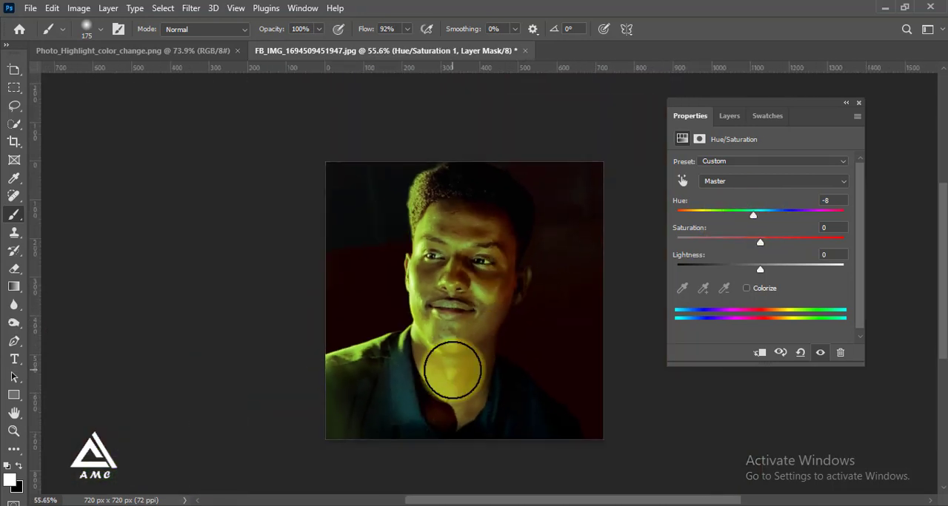
Step: Add a Vibrance adjustment layer above the Hue/Saturation layer and set its vibrance to +79
left_click(730, 117)
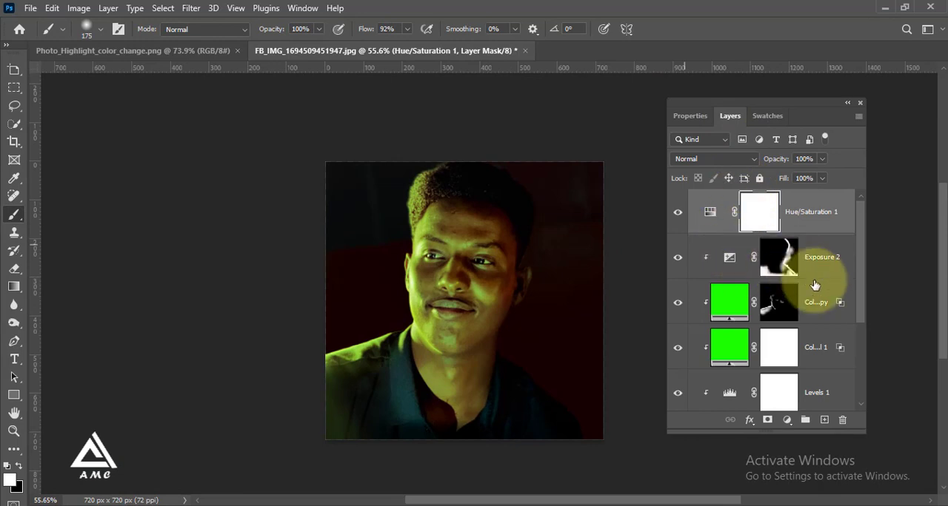
left_click(787, 420)
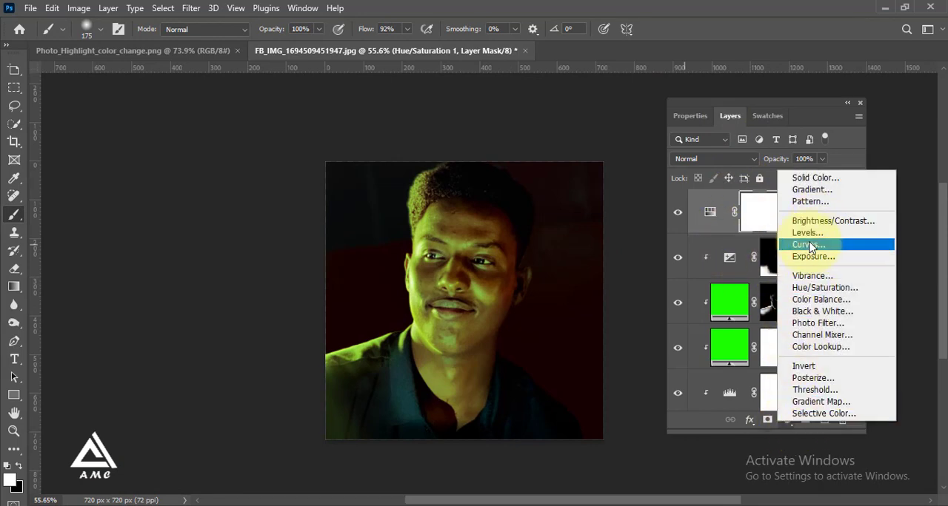
left_click(811, 275)
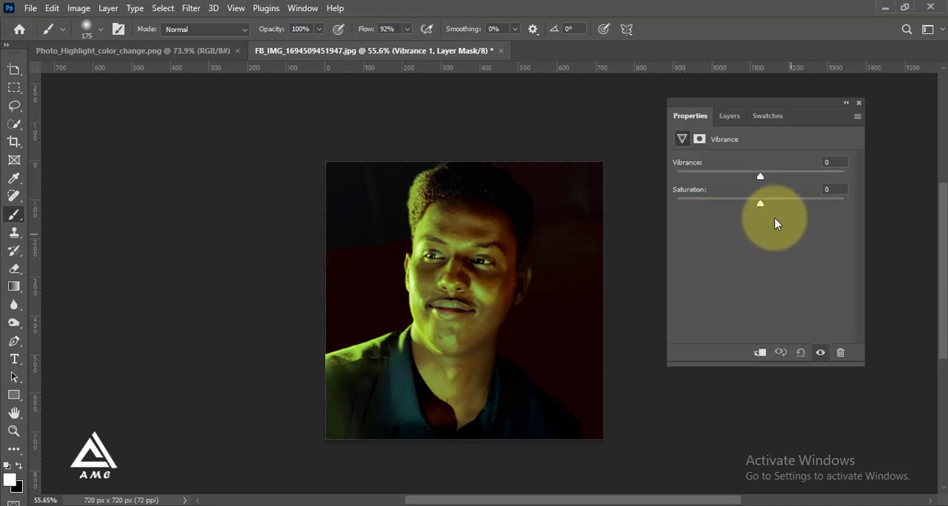
left_click_drag(761, 178, 827, 190)
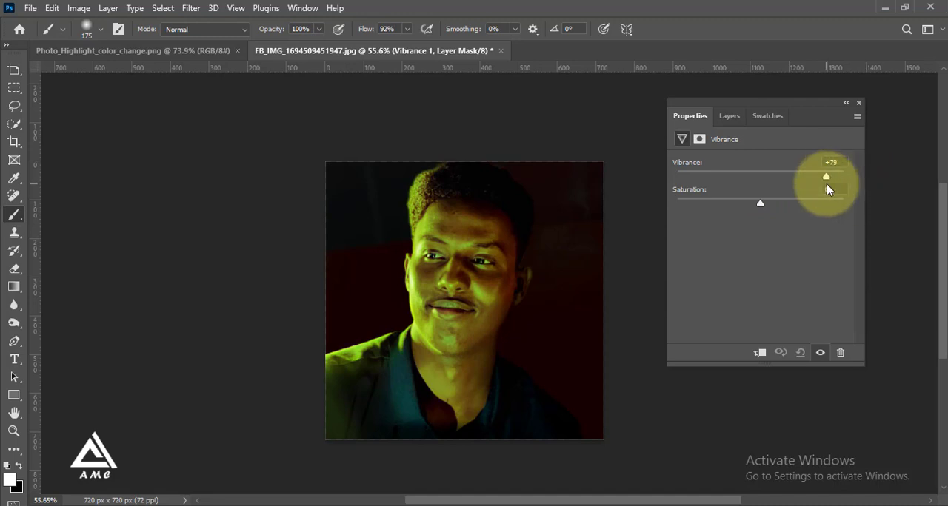
Step: Set the Vibrance adjustment layer's vibrance to +54
left_click_drag(828, 189, 807, 190)
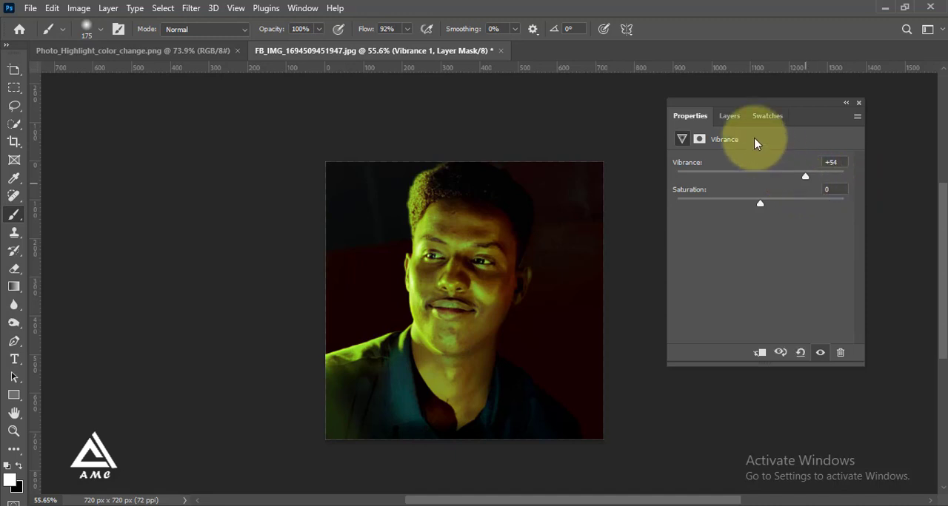
left_click(729, 116)
scroll(515, 298, "up", 1)
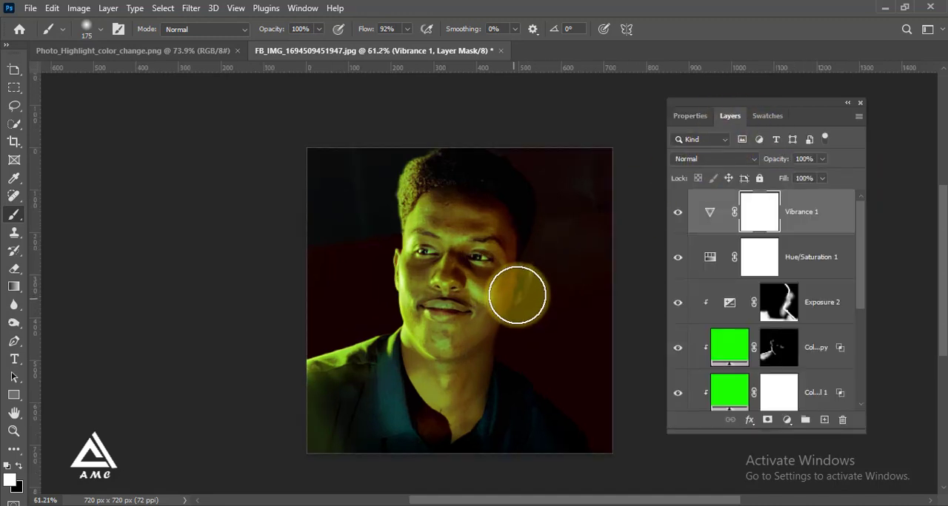
scroll(569, 267, "down", 1)
scroll(410, 329, "up", 2)
scroll(521, 338, "up", 1)
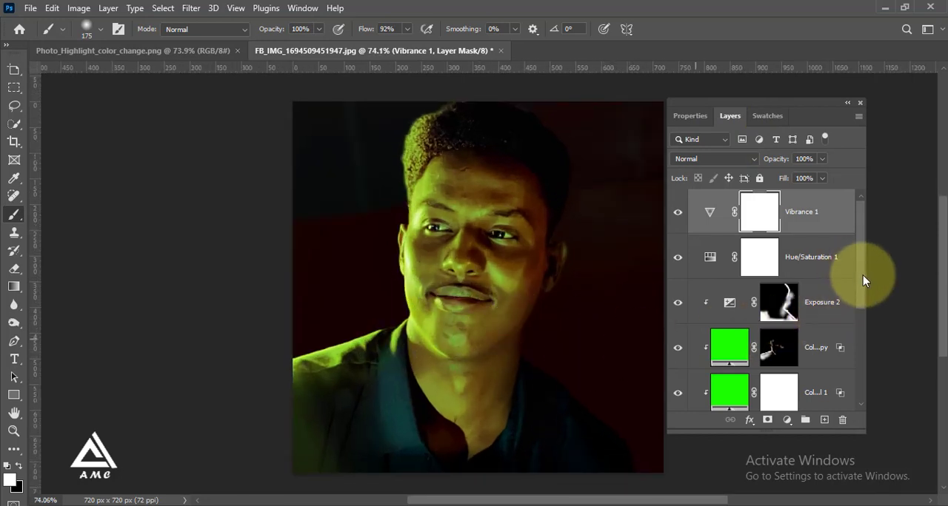
Step: Set the midtone input level of the Levels 1 adjustment layer to 0.75
scroll(863, 276, "down", 1)
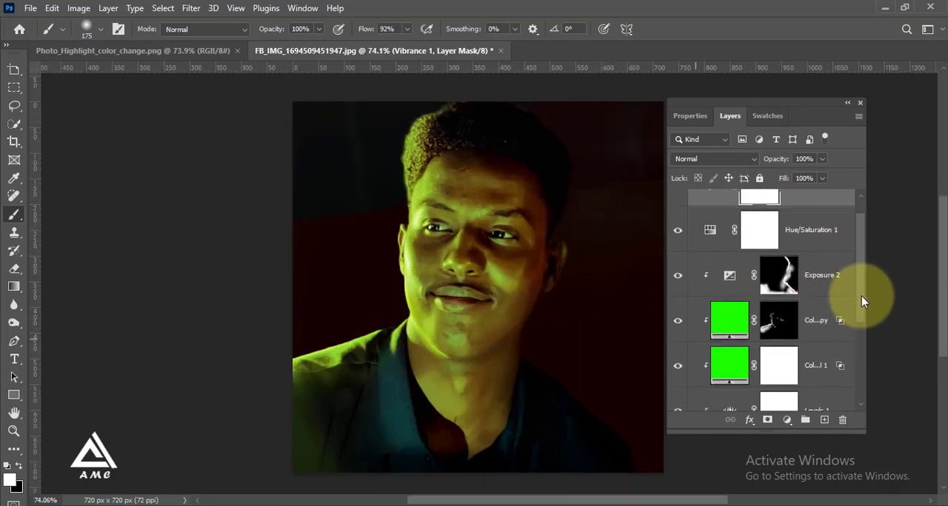
scroll(860, 304, "down", 2)
left_click(796, 353)
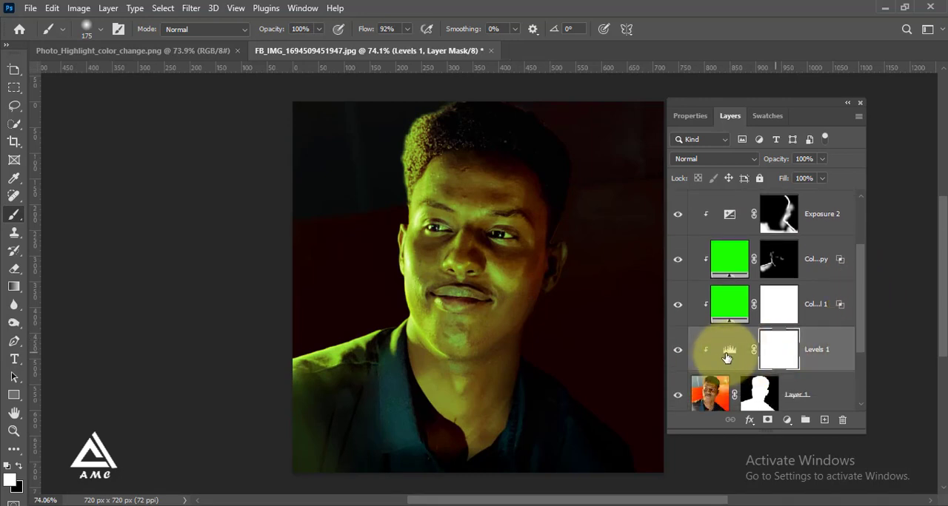
double_click(729, 350)
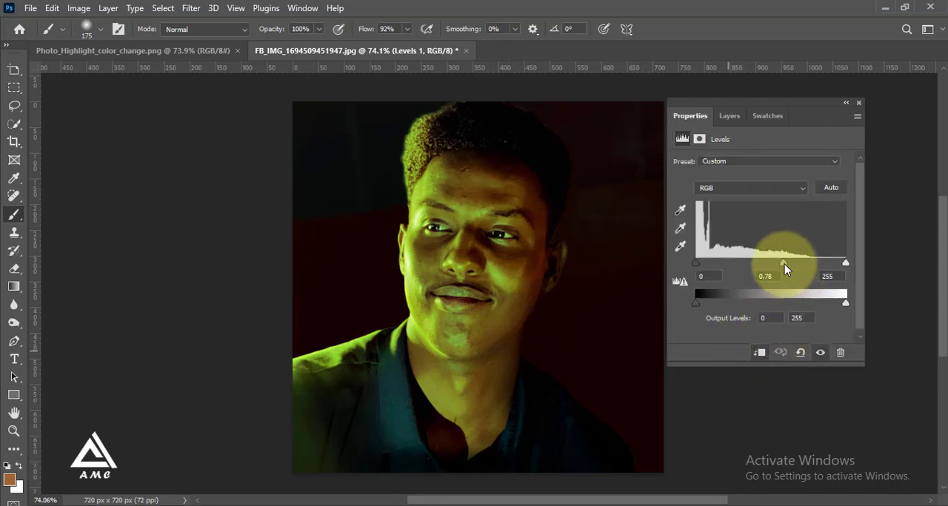
mouse_move(784, 264)
left_mouse_down()
mouse_move(772, 264)
mouse_move(785, 264)
left_mouse_up()
scroll(504, 244, "down", 5)
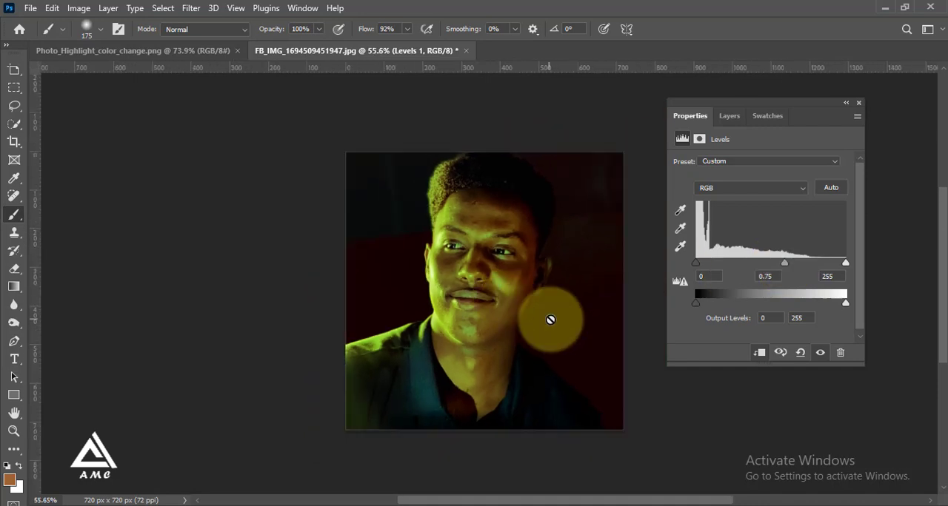
scroll(566, 266, "up", 1)
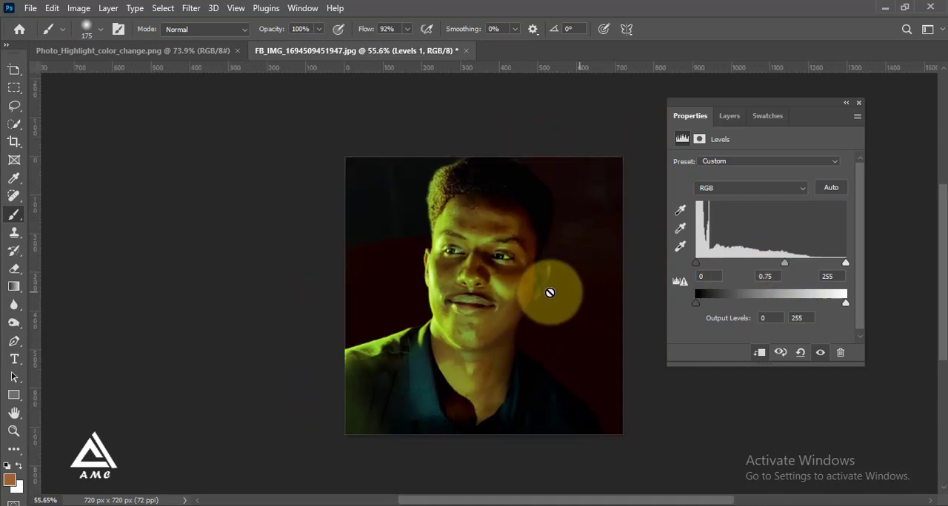
scroll(478, 314, "up", 2)
scroll(477, 314, "down", 1)
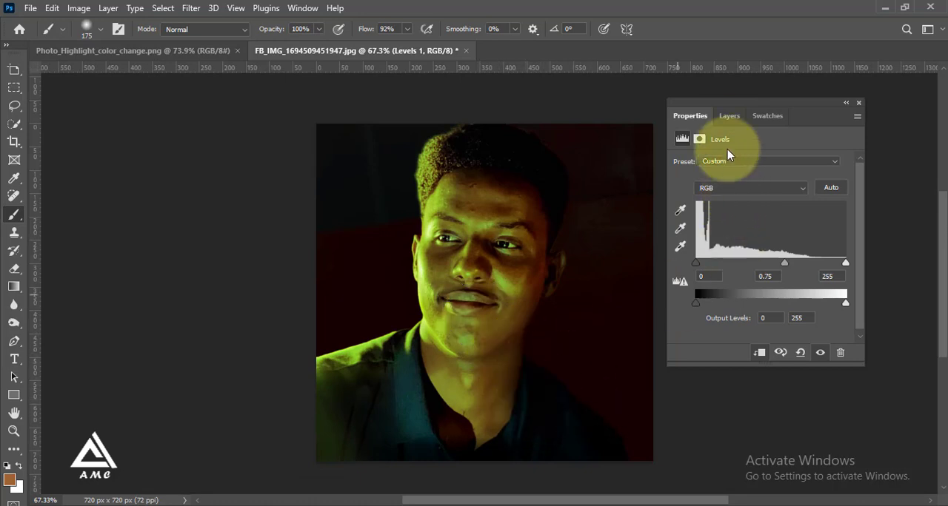
Step: Set the gamma correction of the Exposure 1 adjustment layer above the Background to 0.62
left_click(733, 121)
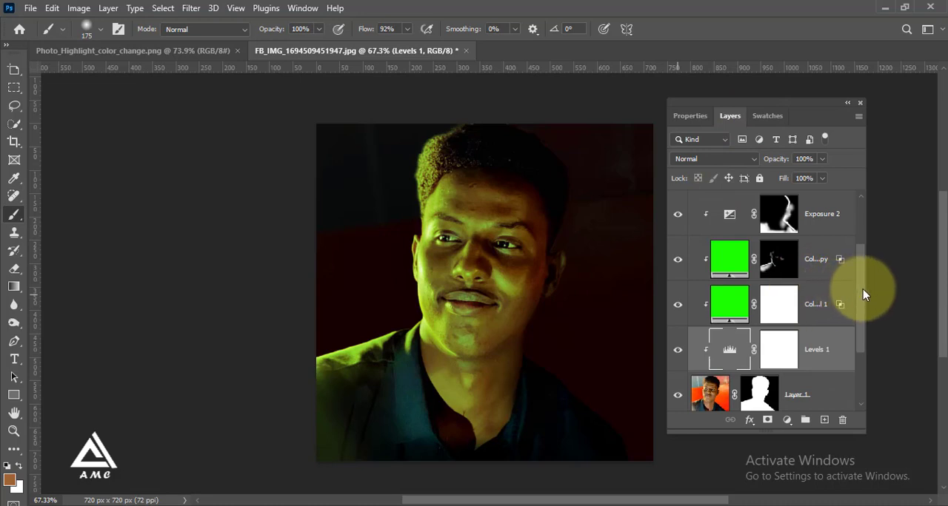
scroll(857, 286, "up", 1)
scroll(855, 259, "up", 1)
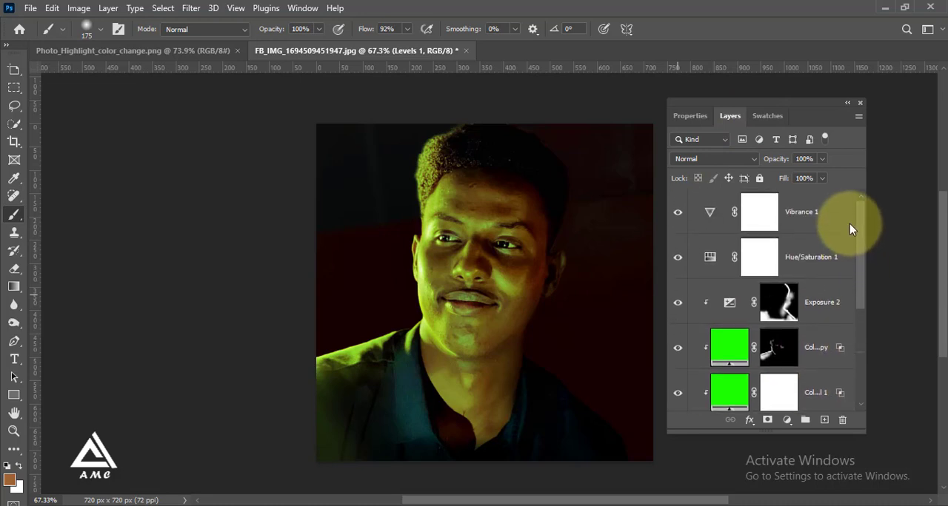
left_click(832, 259)
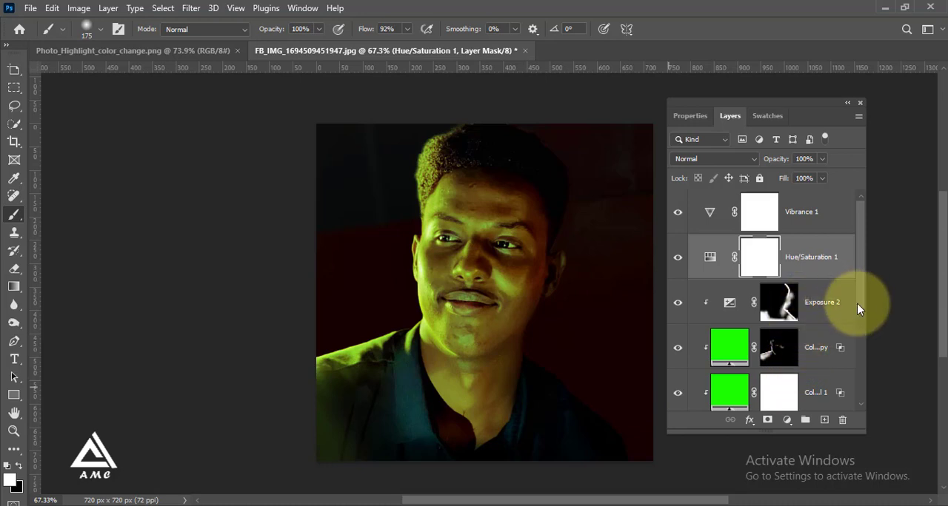
left_click_drag(859, 309, 856, 414)
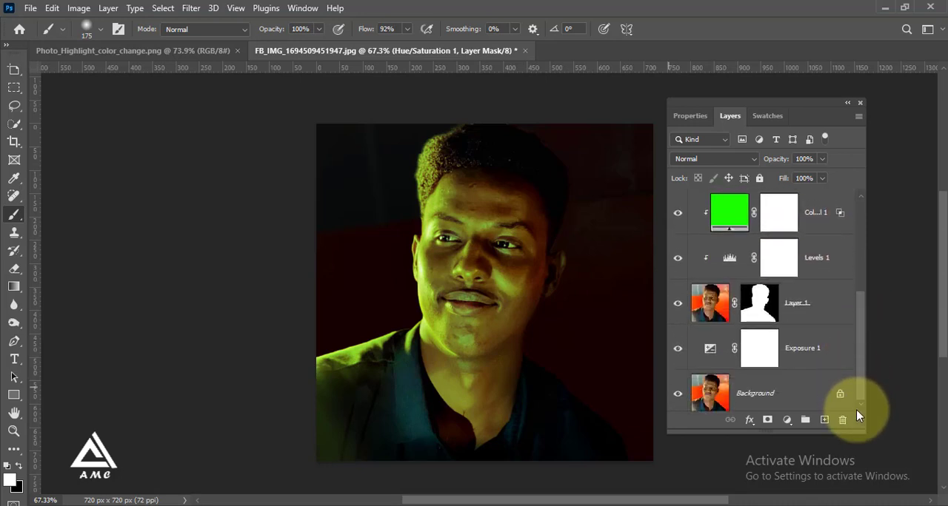
left_click(808, 348)
double_click(710, 348)
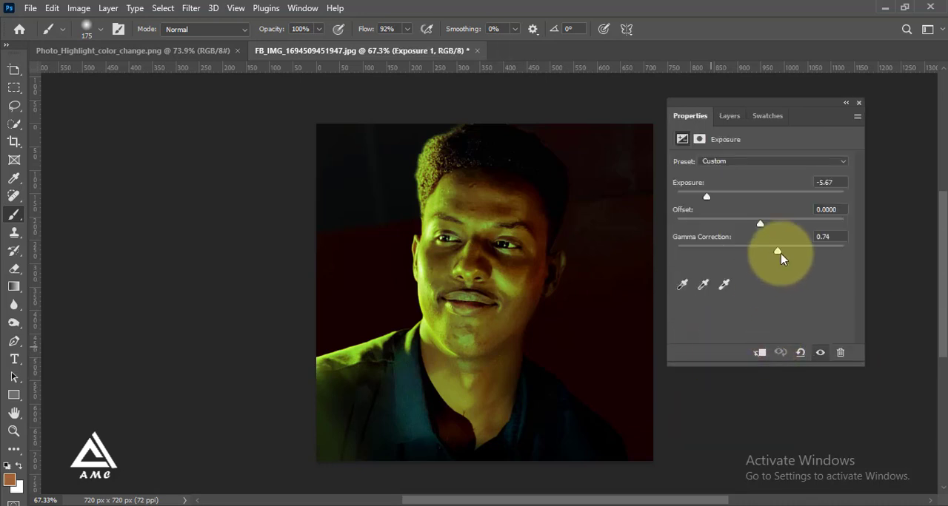
mouse_move(779, 251)
left_mouse_down()
mouse_move(795, 253)
mouse_move(787, 249)
left_mouse_up()
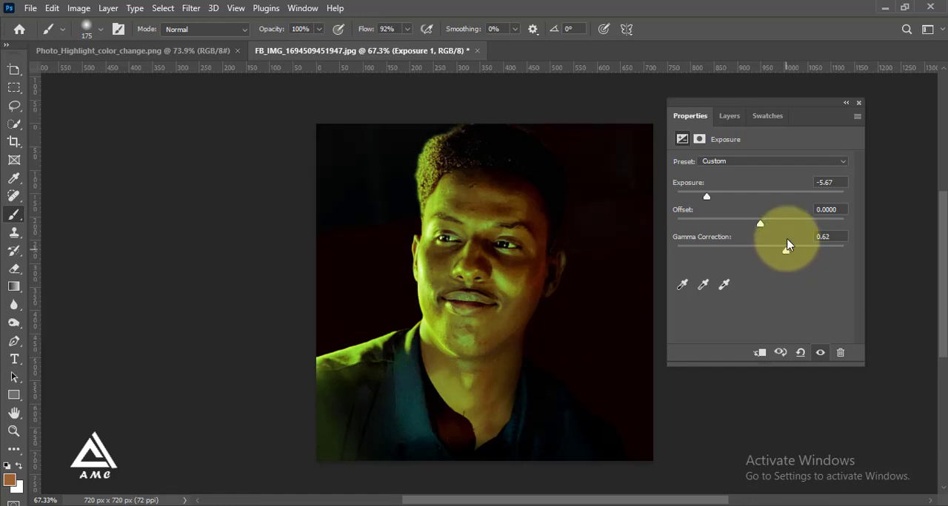
left_click(734, 120)
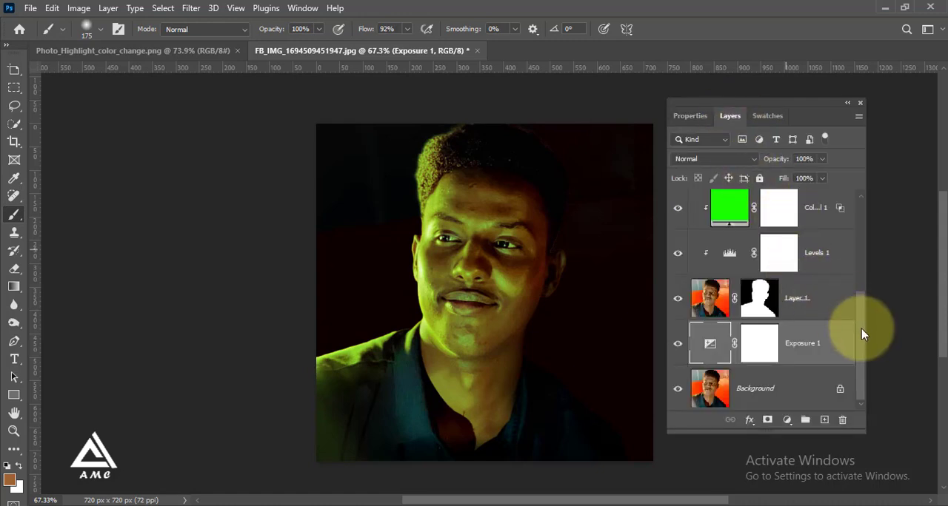
Step: Add an Exposure adjustment layer directly above Exposure 2 and clip it to the layer below
left_click_drag(861, 329, 872, 230)
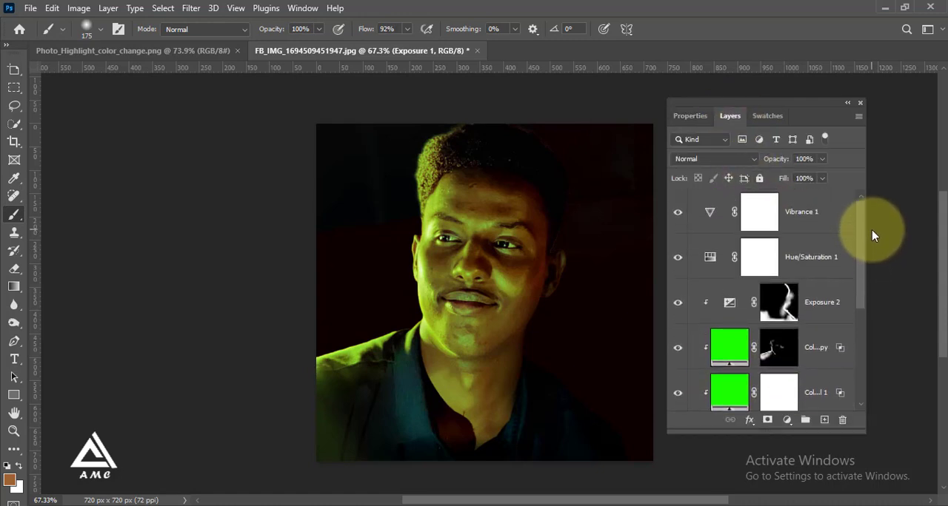
left_click(831, 216)
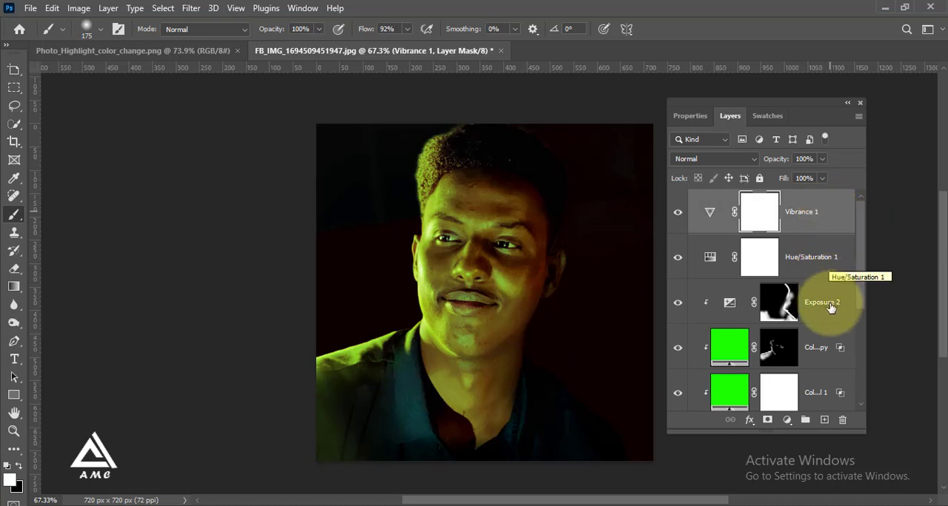
left_click_drag(862, 293, 859, 323)
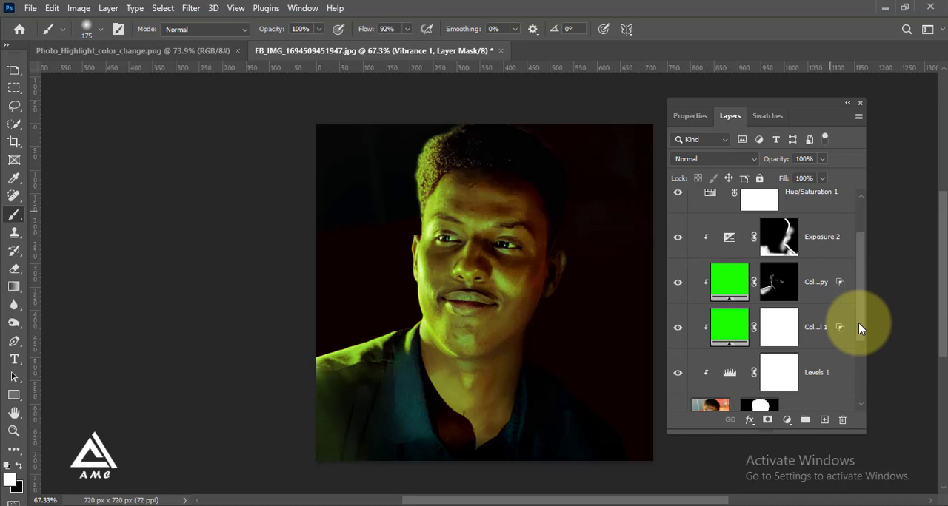
left_click_drag(858, 323, 858, 330)
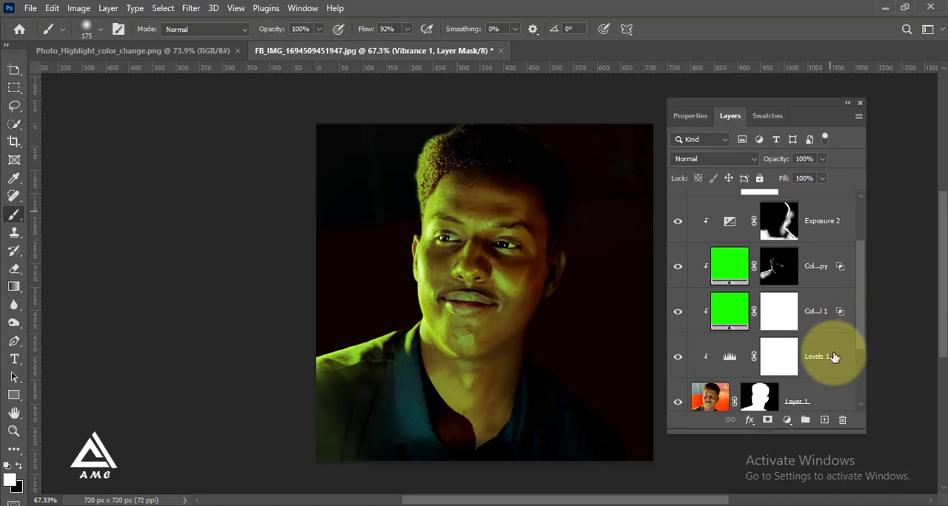
left_click(840, 357)
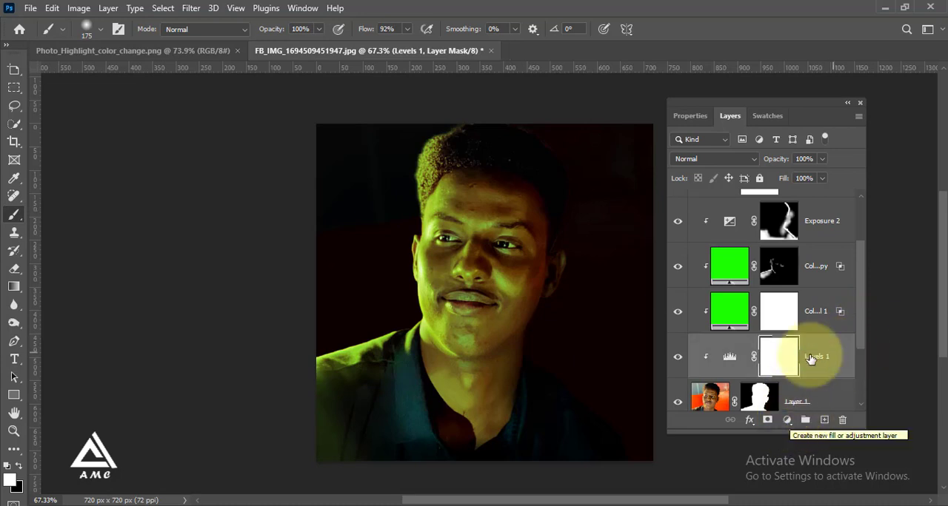
left_click(828, 225)
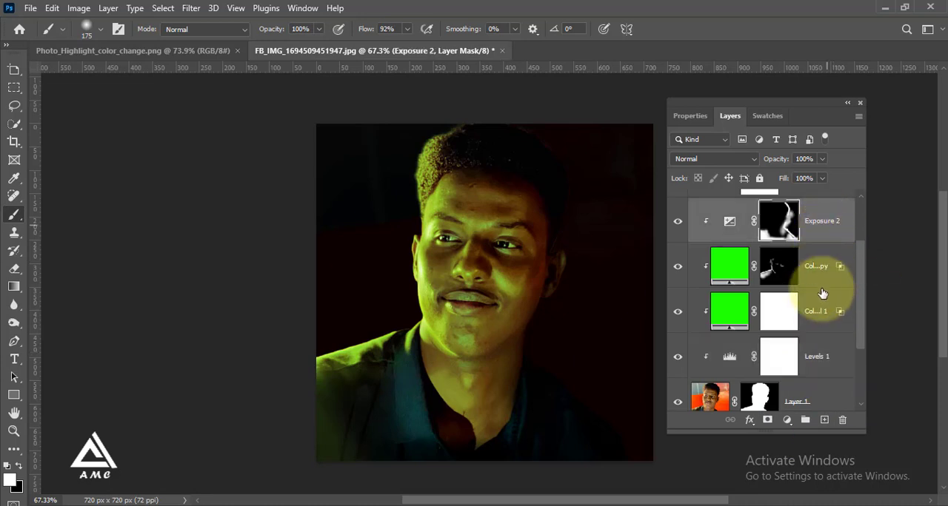
left_click(787, 421)
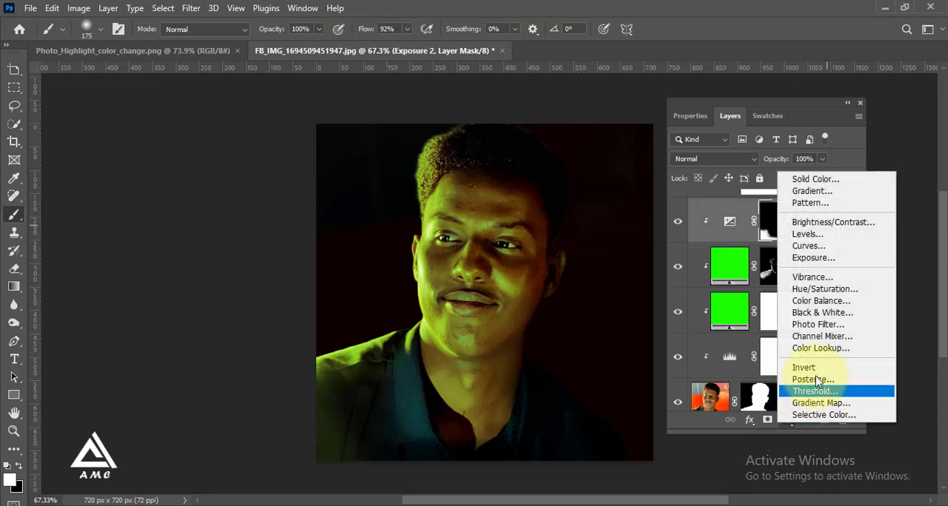
left_click(818, 261)
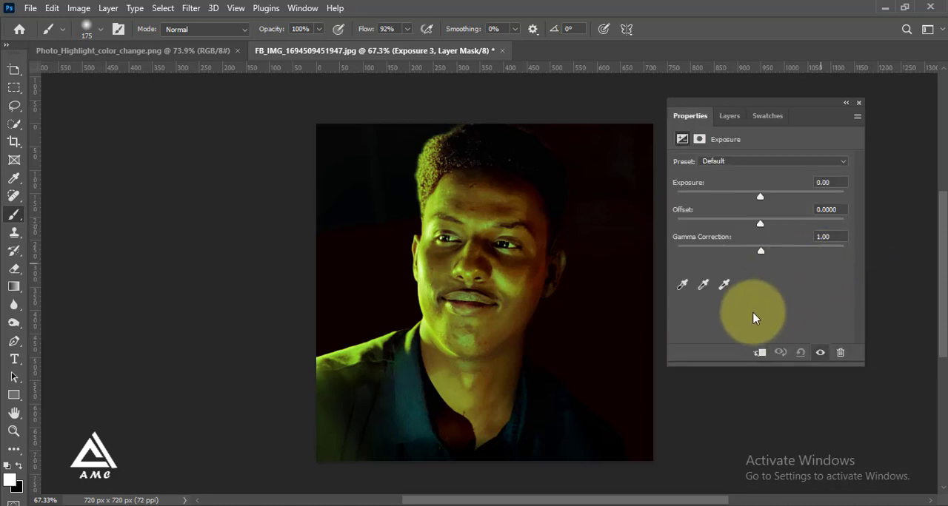
left_click(761, 354)
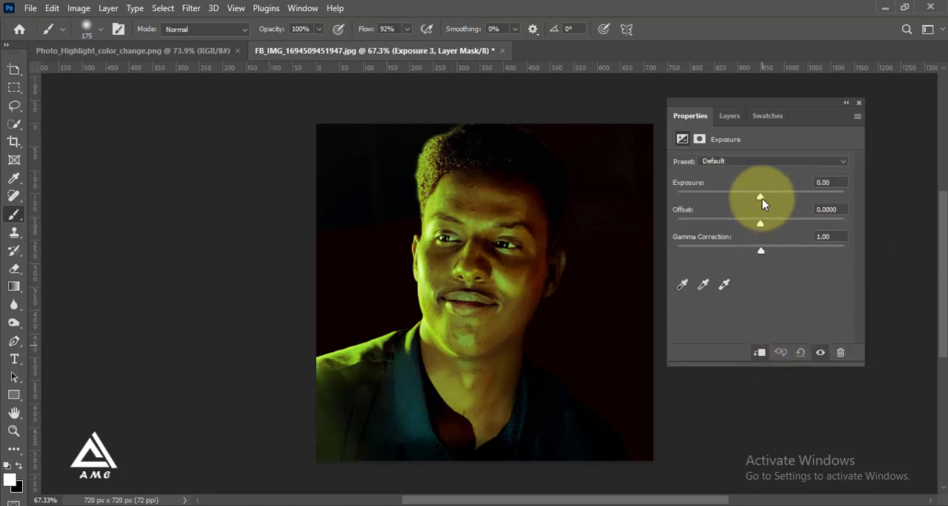
Step: Set the new clipped Exposure layer's exposure to -0.56
left_click_drag(761, 199, 754, 198)
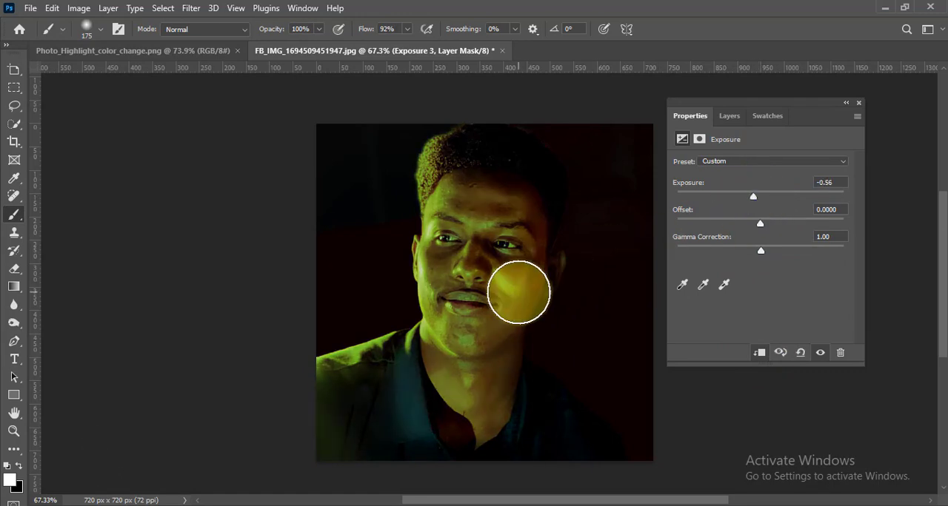
scroll(519, 292, "down", 3)
scroll(519, 292, "up", 2)
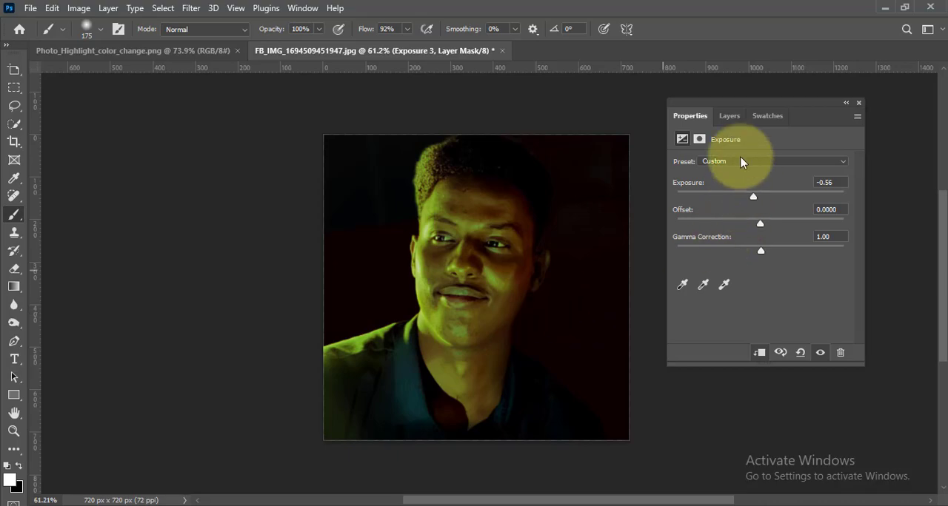
left_click(732, 119)
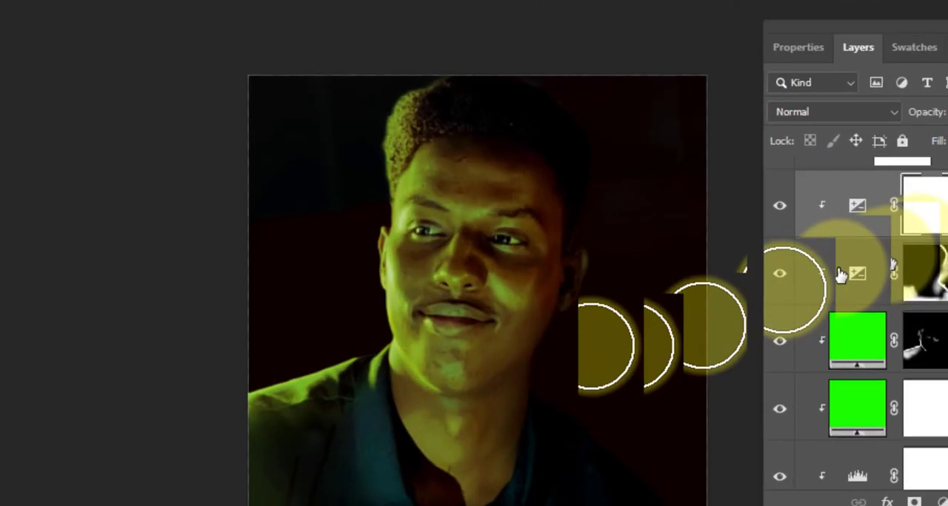